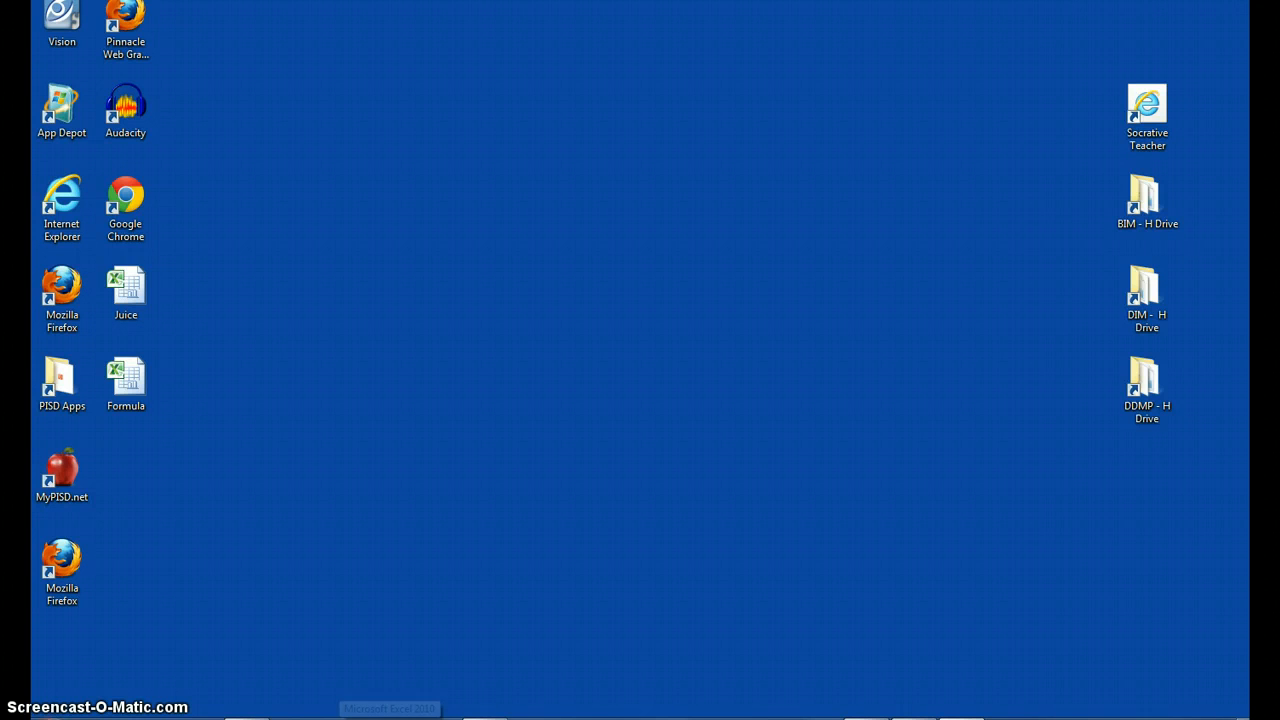
Switch to Microsoft Access and browse for a database in BIM's Access Working Files, inside the Access Lesson 03 folder.
click(450, 716)
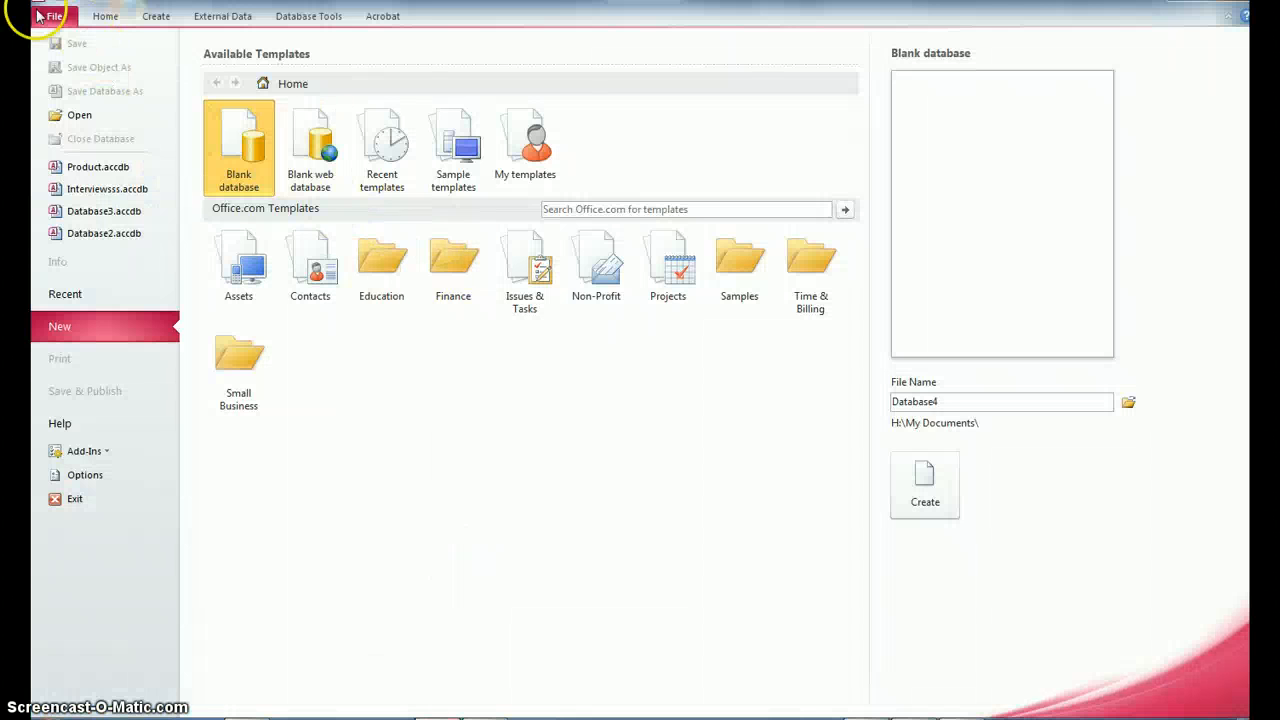
click(40, 15)
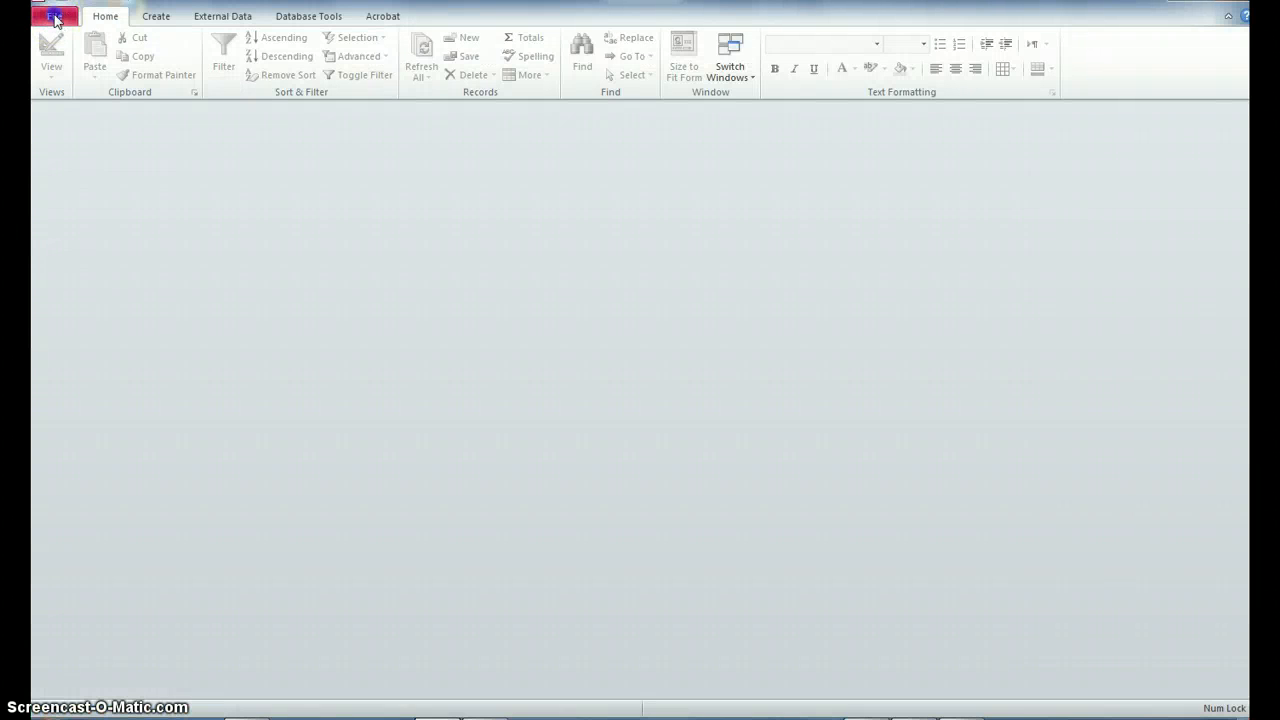
click(57, 22)
click(92, 115)
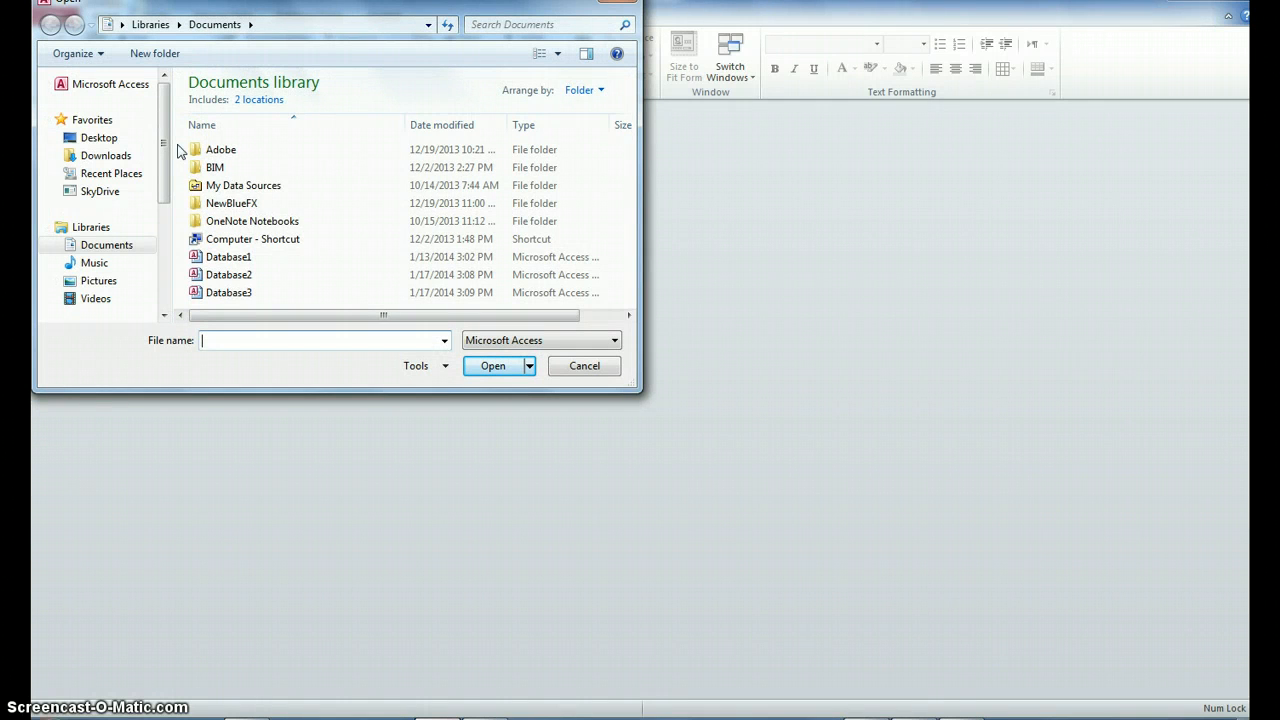
click(112, 142)
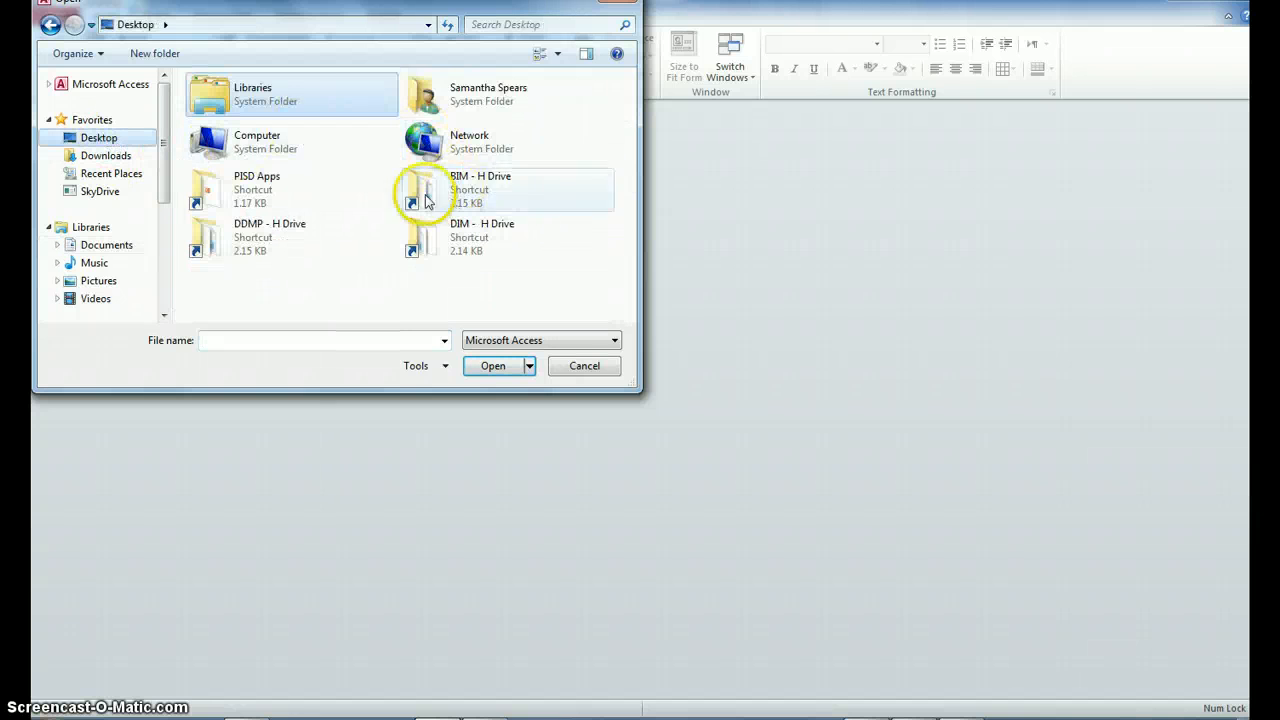
double_click(425, 200)
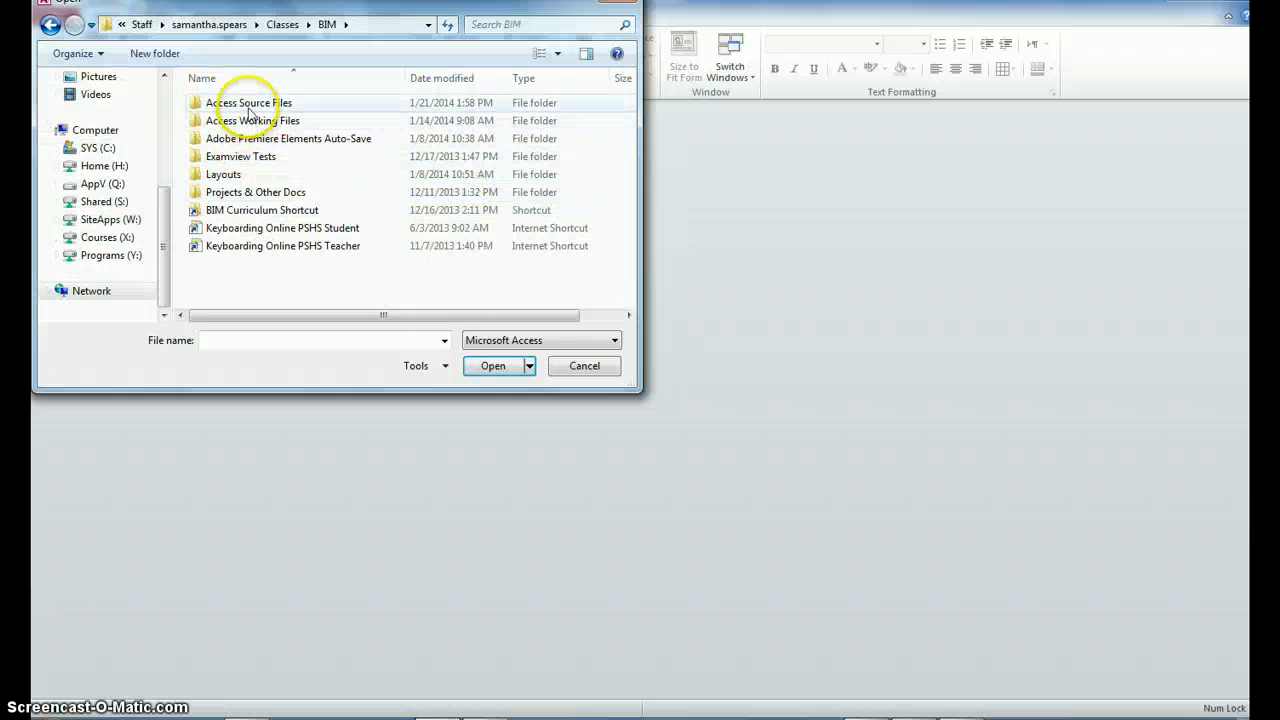
double_click(251, 121)
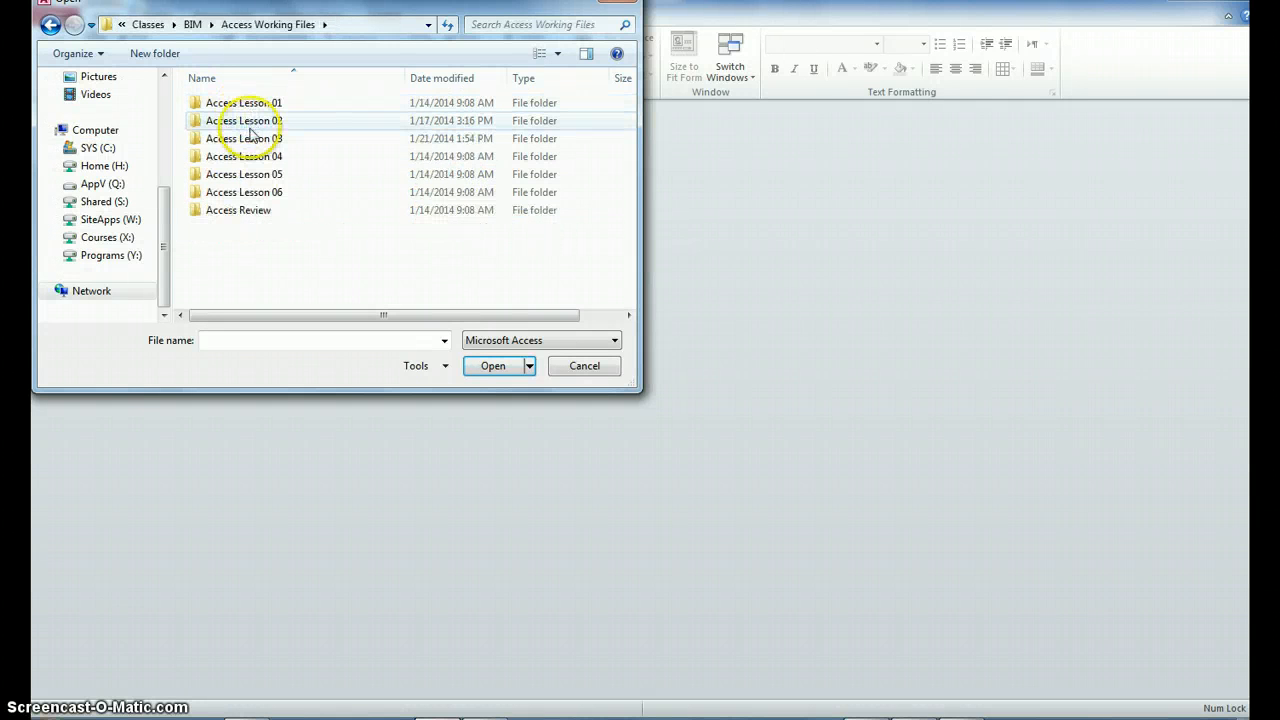
click(250, 139)
double_click(250, 139)
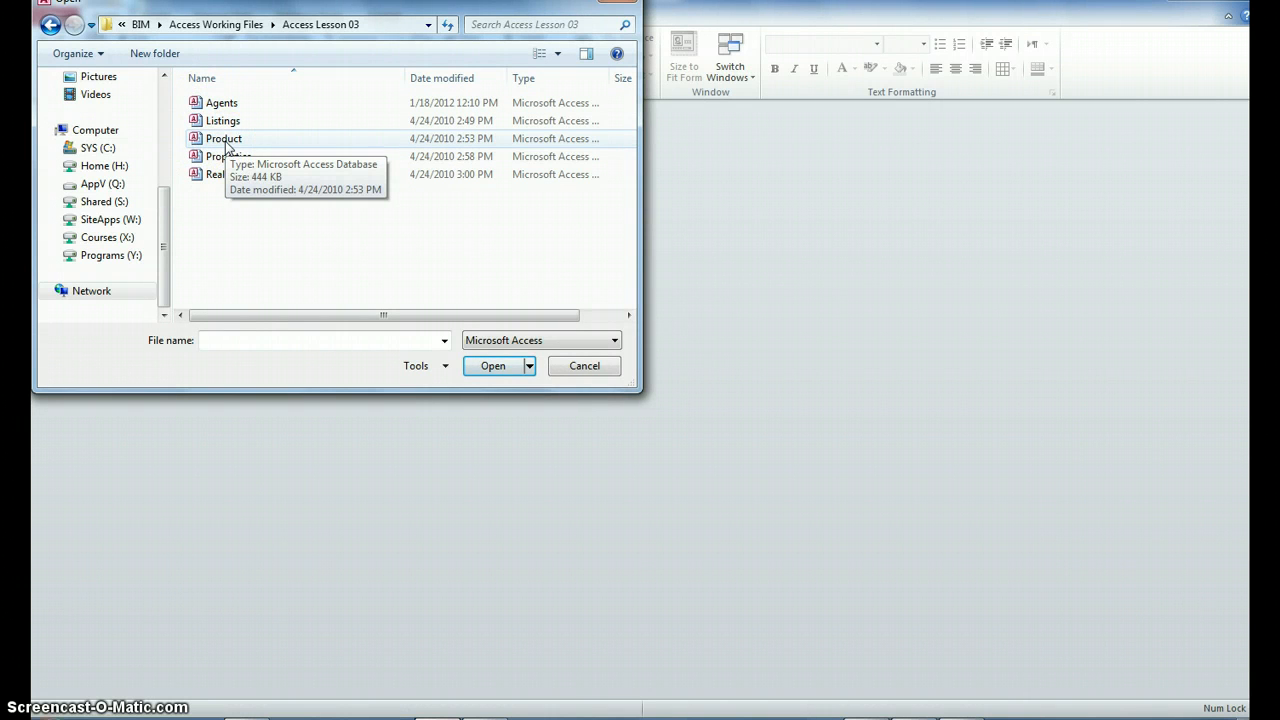
Open the Product database, enable its content and make it a trusted document.
double_click(225, 140)
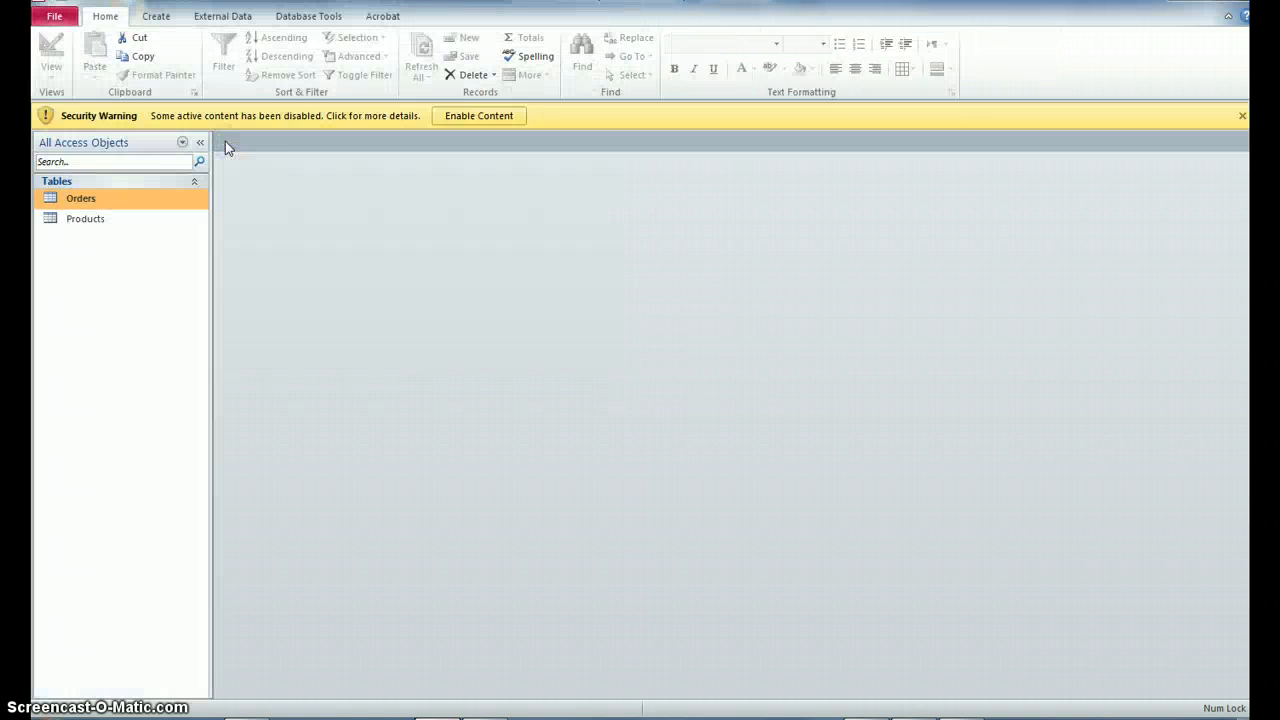
click(461, 115)
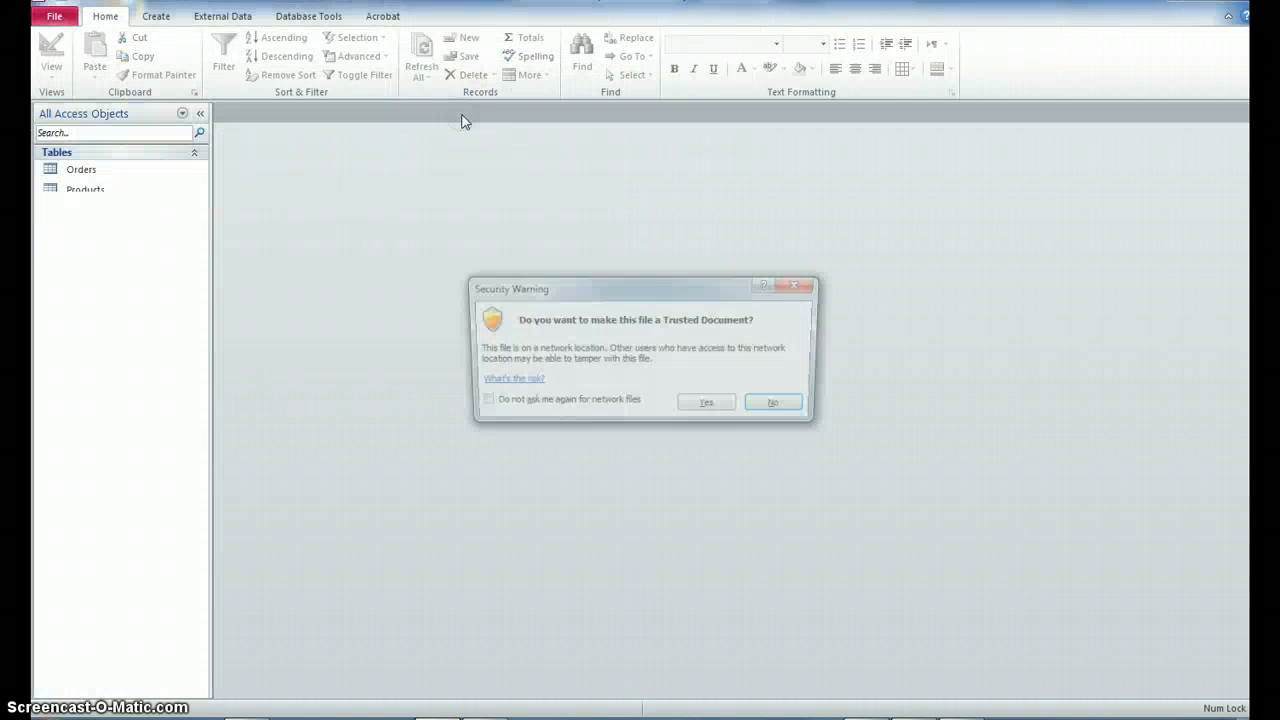
click(698, 408)
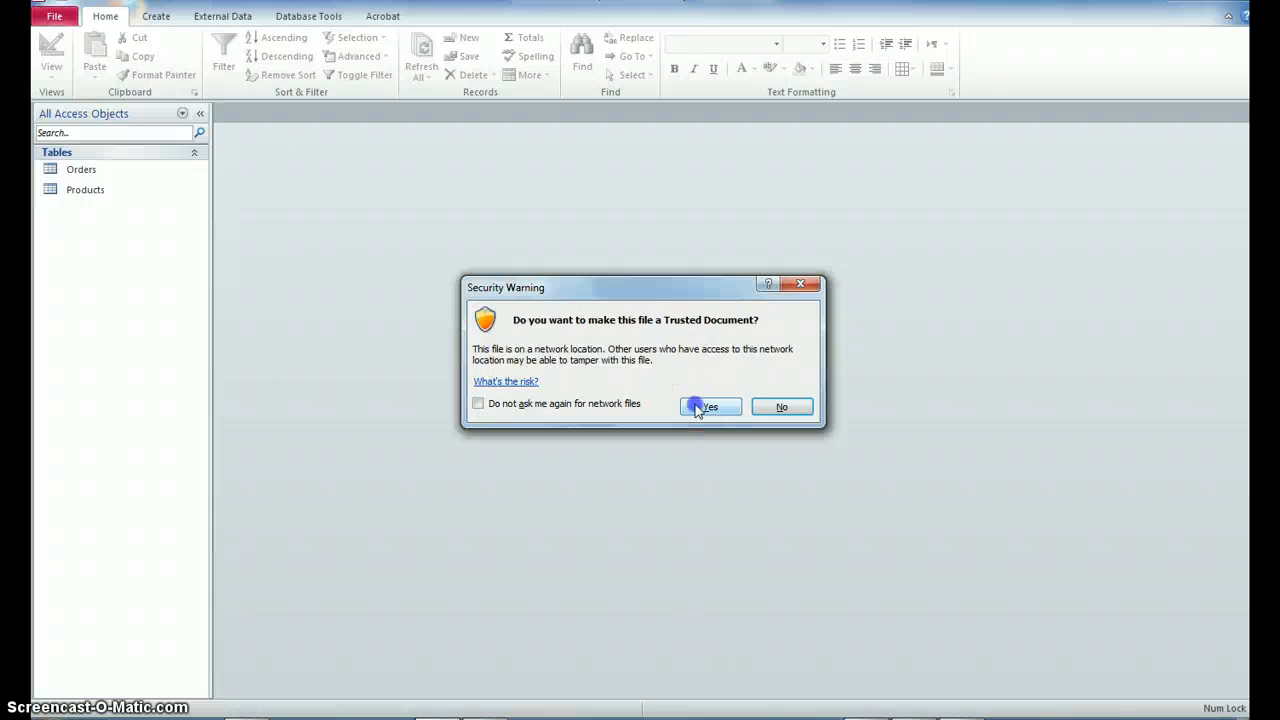
Start a Simple Query Wizard query with the Product Name and Retail Price fields from the Products table.
click(157, 23)
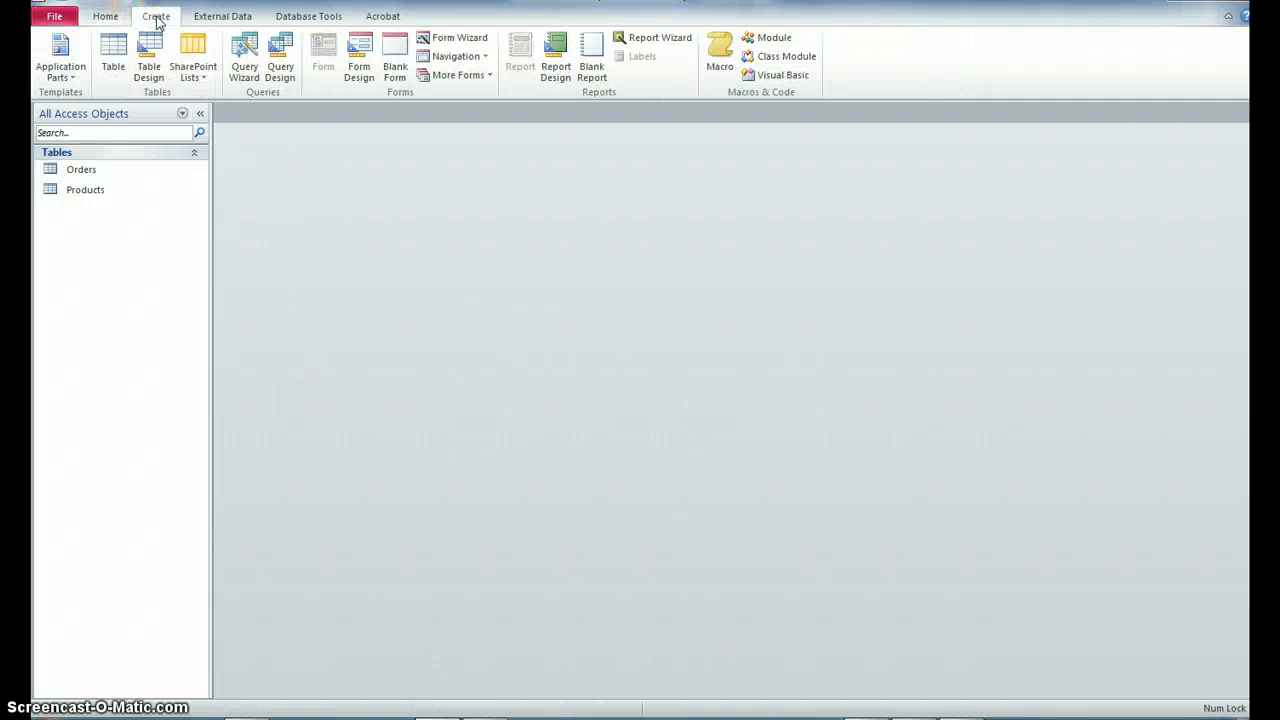
click(254, 68)
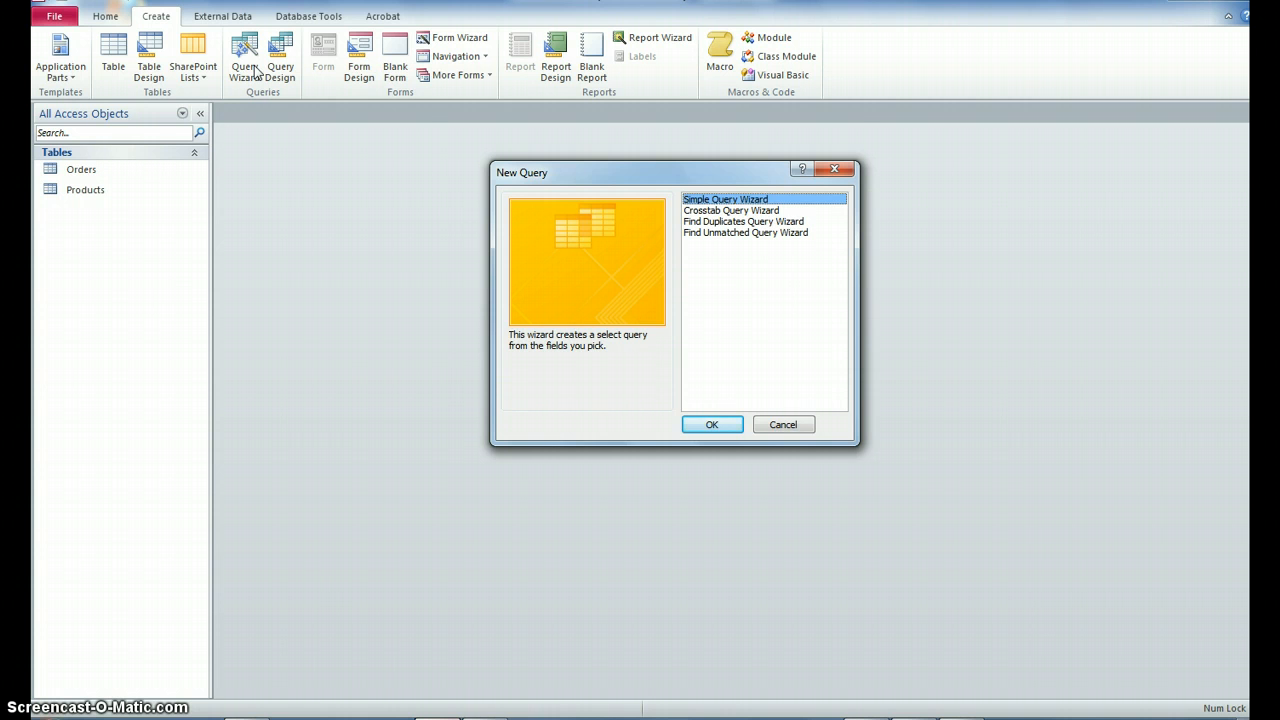
key(Return)
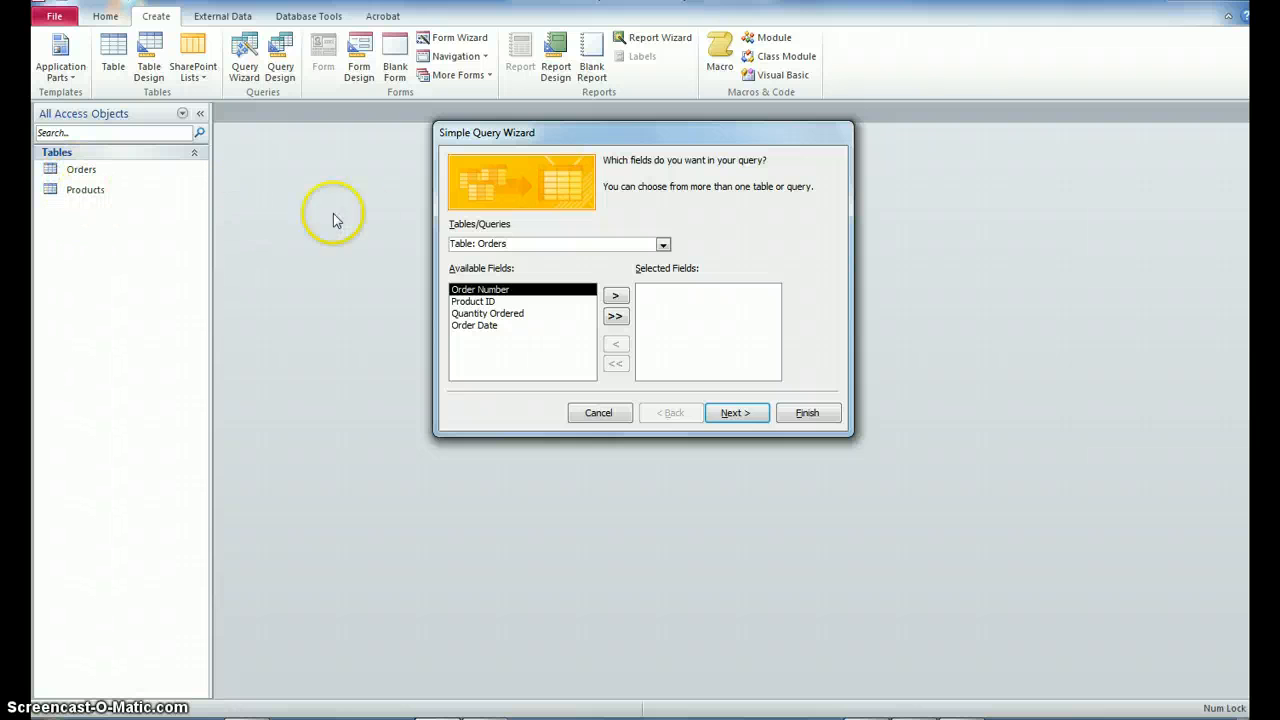
click(663, 245)
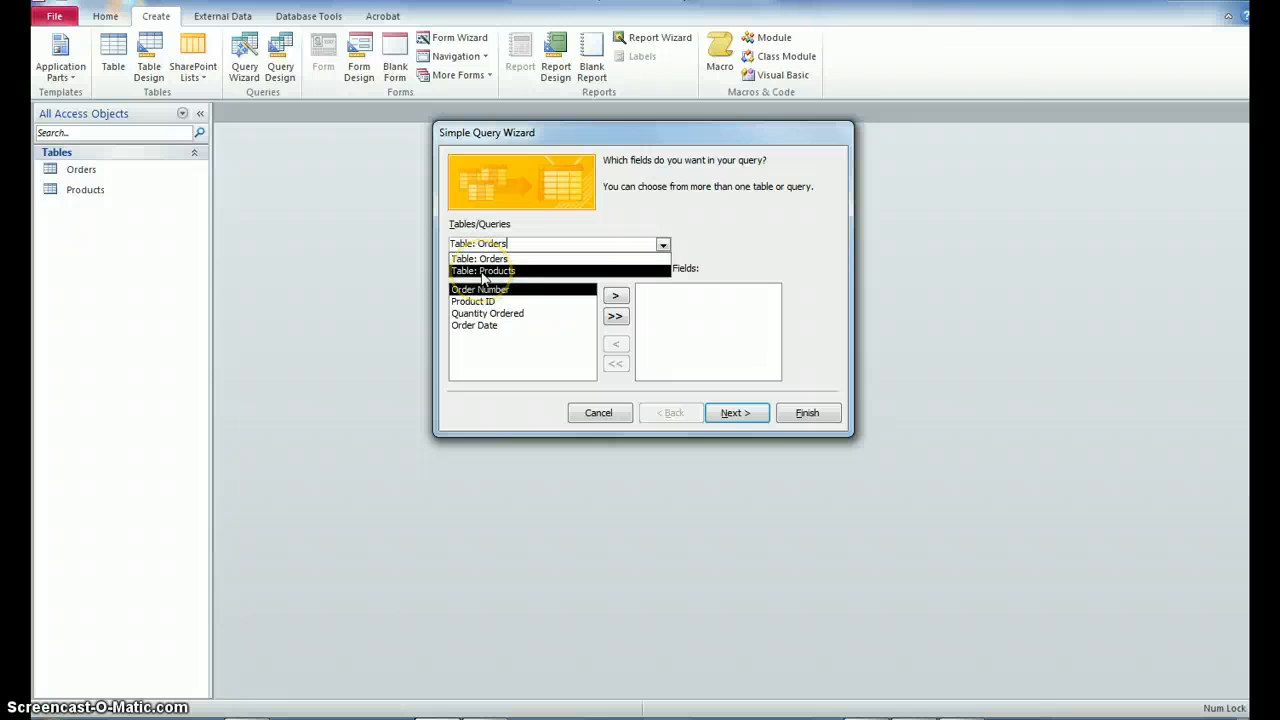
click(483, 271)
click(479, 291)
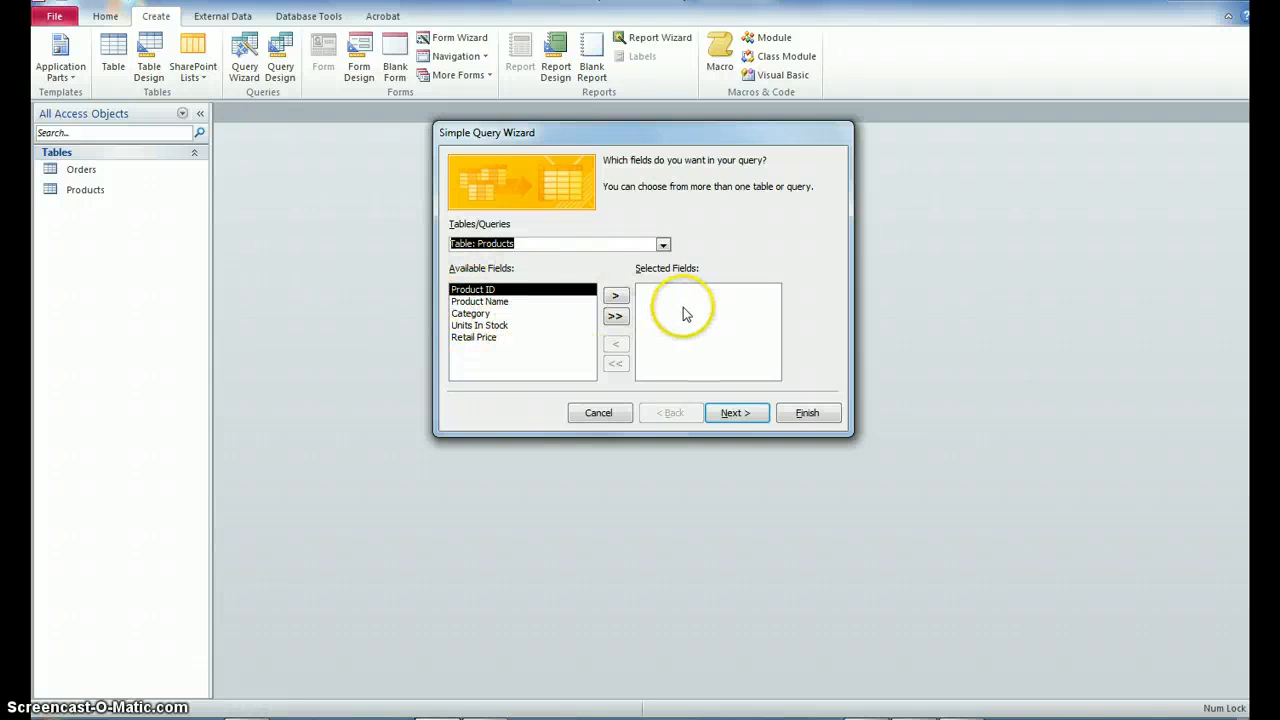
click(502, 301)
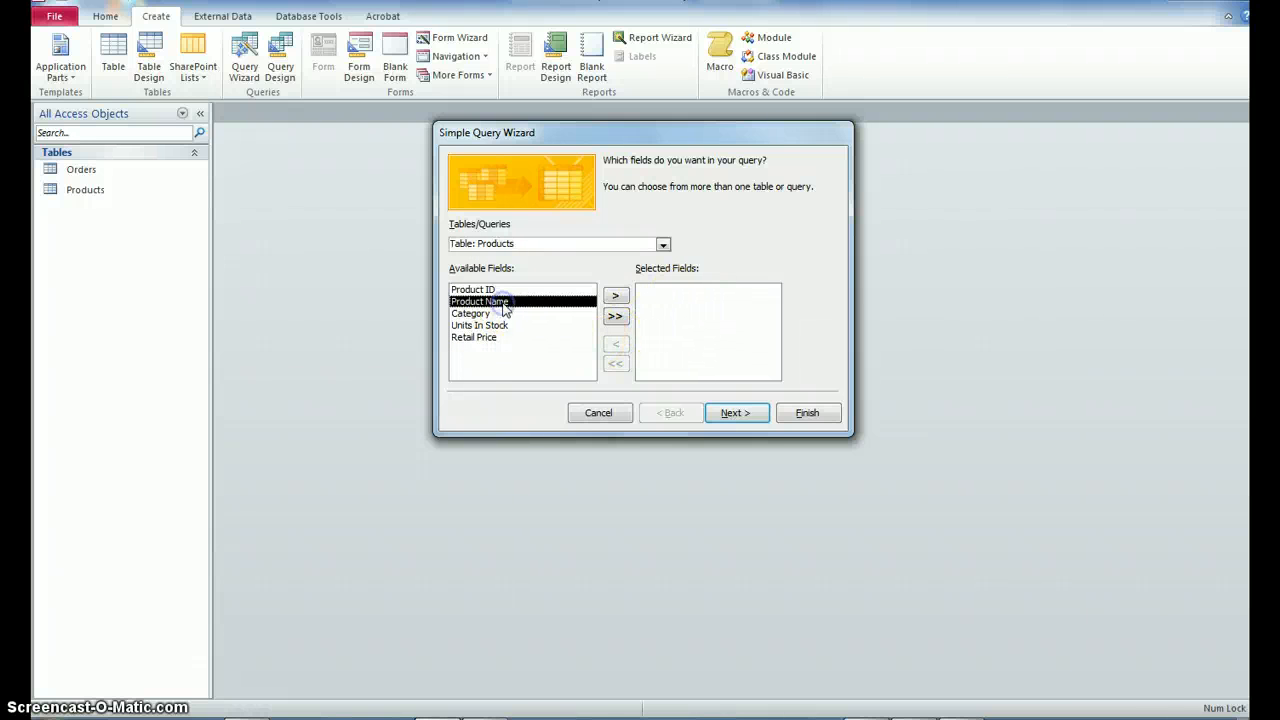
click(617, 297)
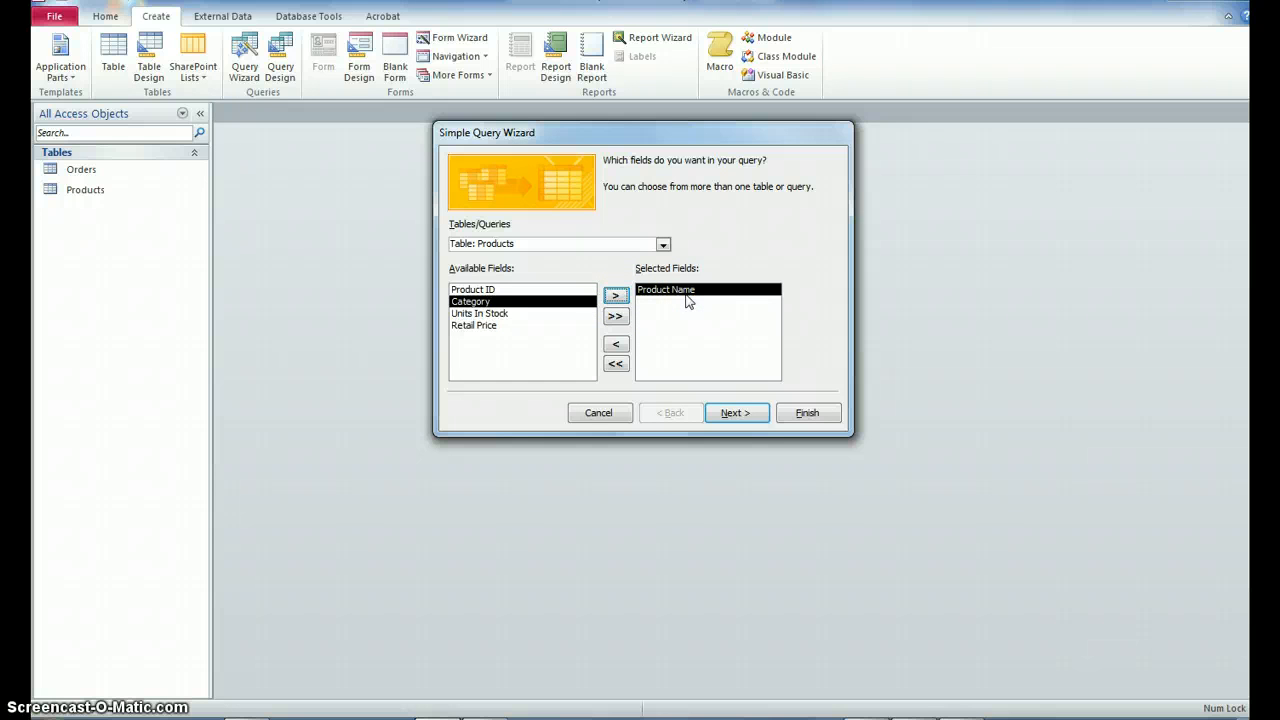
click(495, 325)
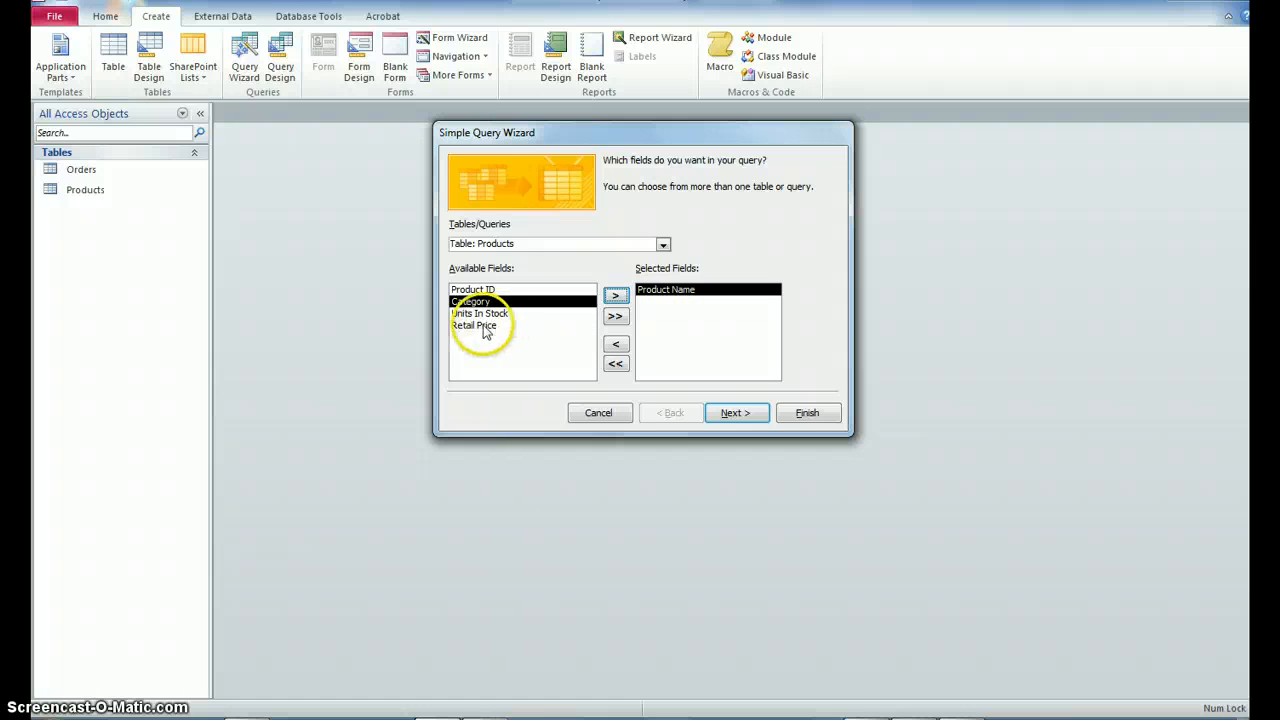
click(615, 298)
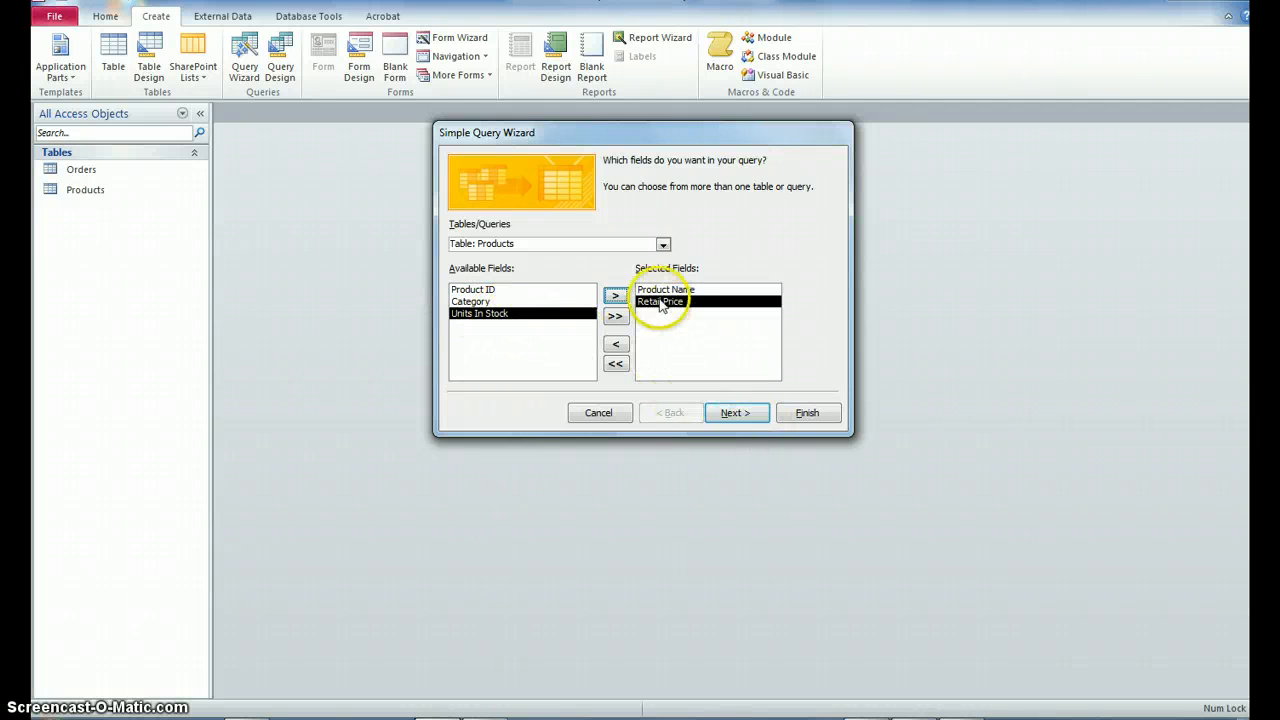
Make it a detail query titled Price List and finish the wizard with the query opened to view information.
click(733, 415)
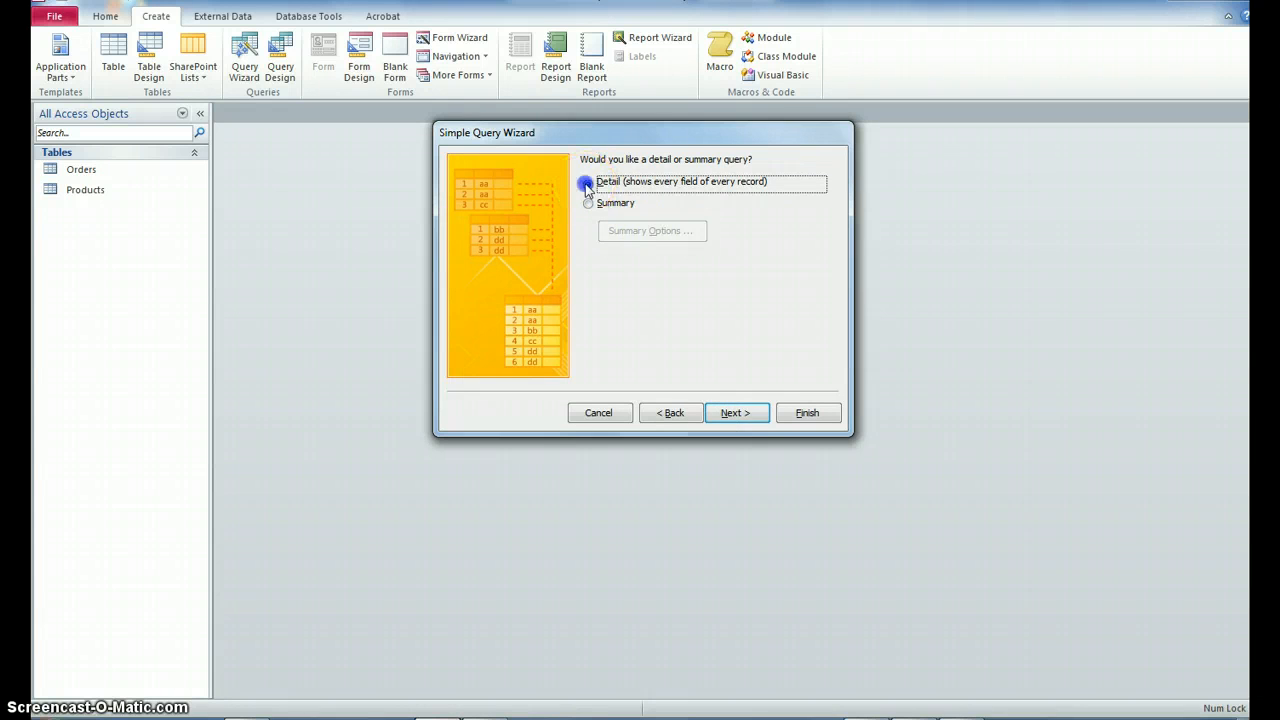
click(738, 414)
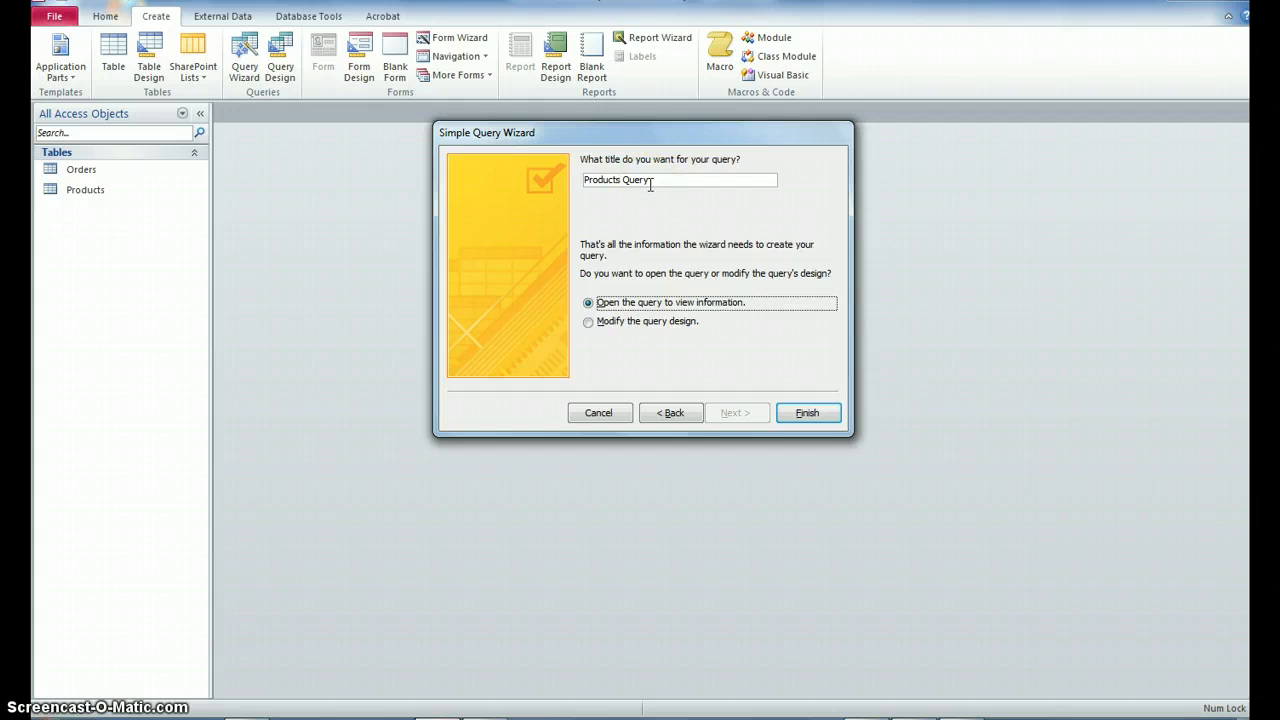
mouse_move(650, 183)
mouse_down()
mouse_move(662, 178)
mouse_move(545, 190)
mouse_up()
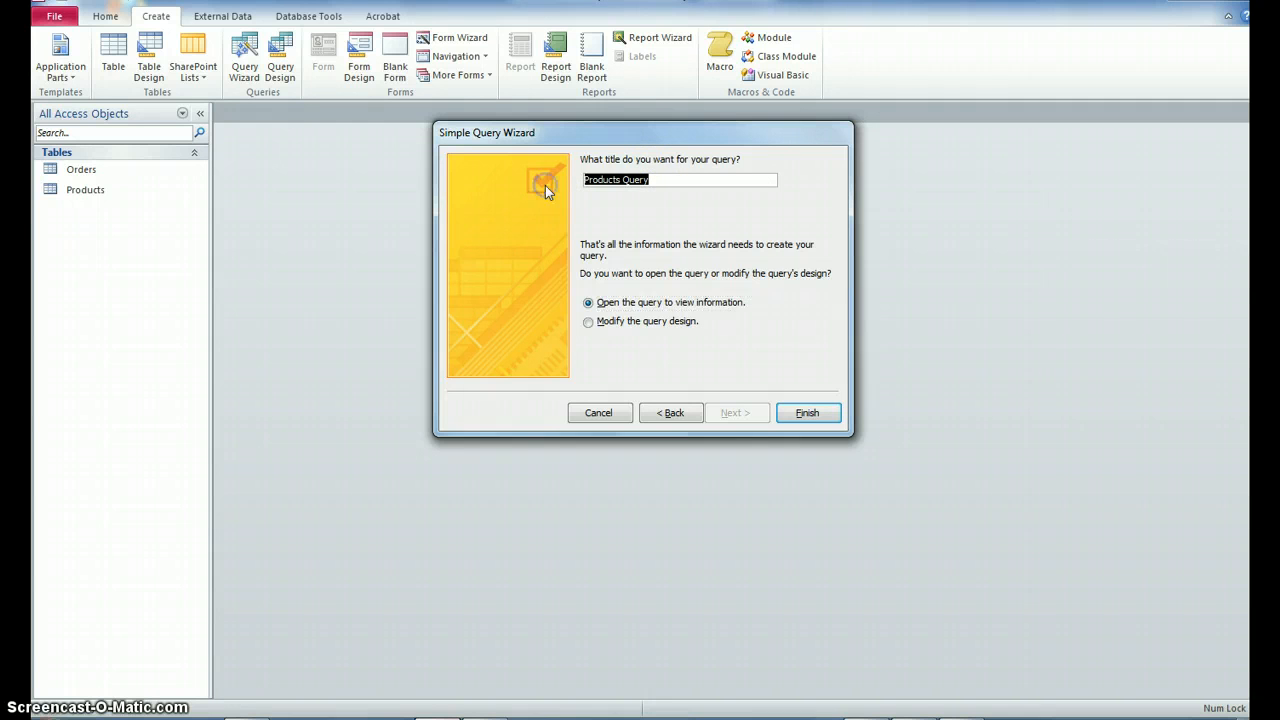
text(P)
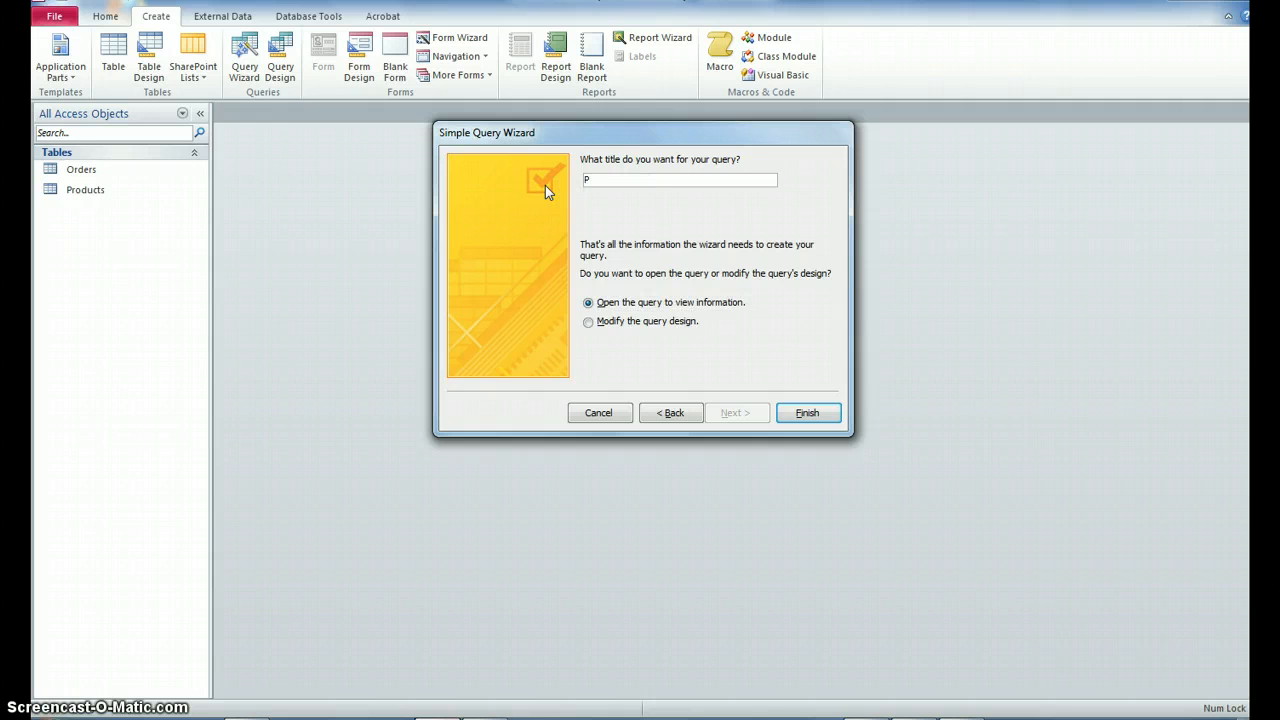
text(rice List)
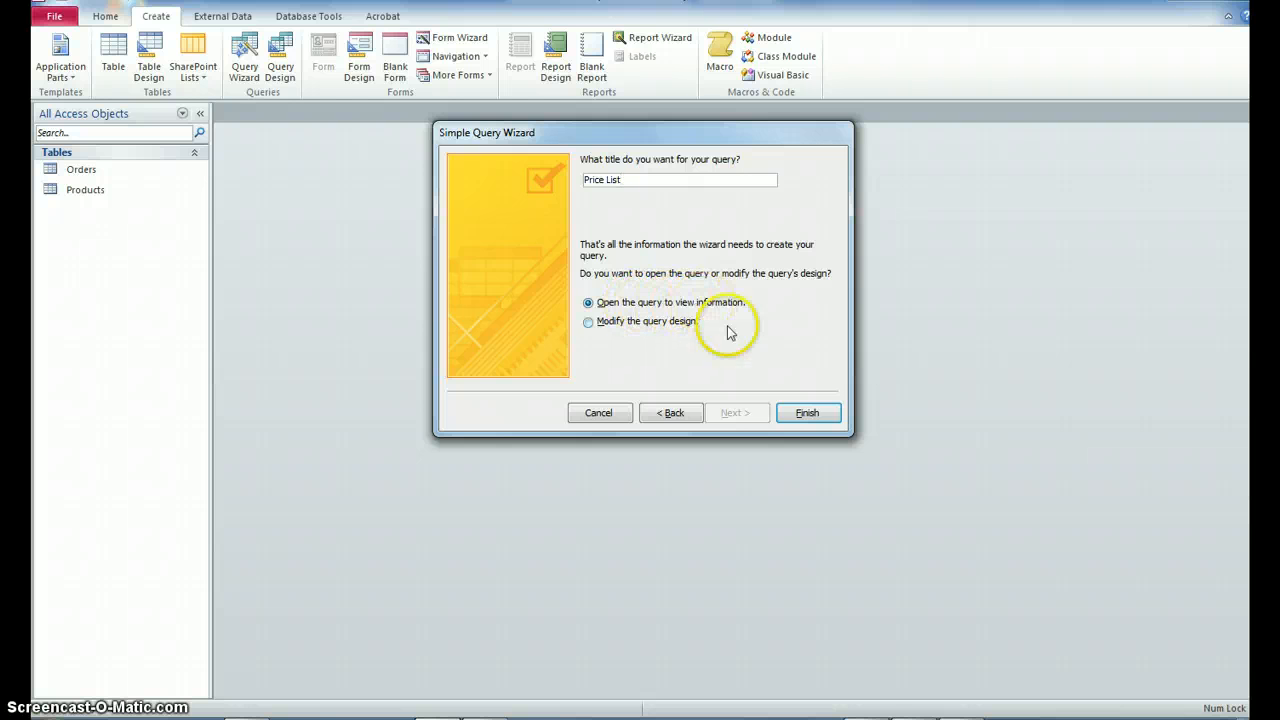
click(807, 414)
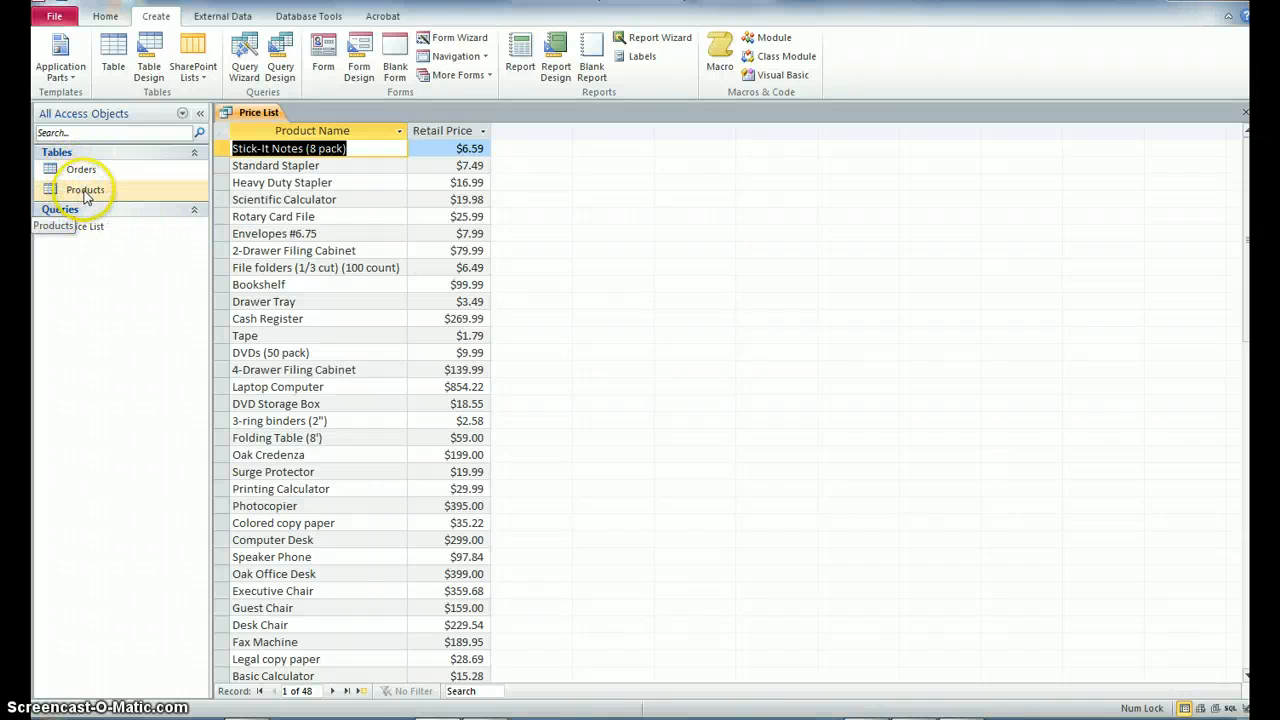
Sort the Price List query by Product Name in ascending order, and switch that sort to descending.
click(310, 148)
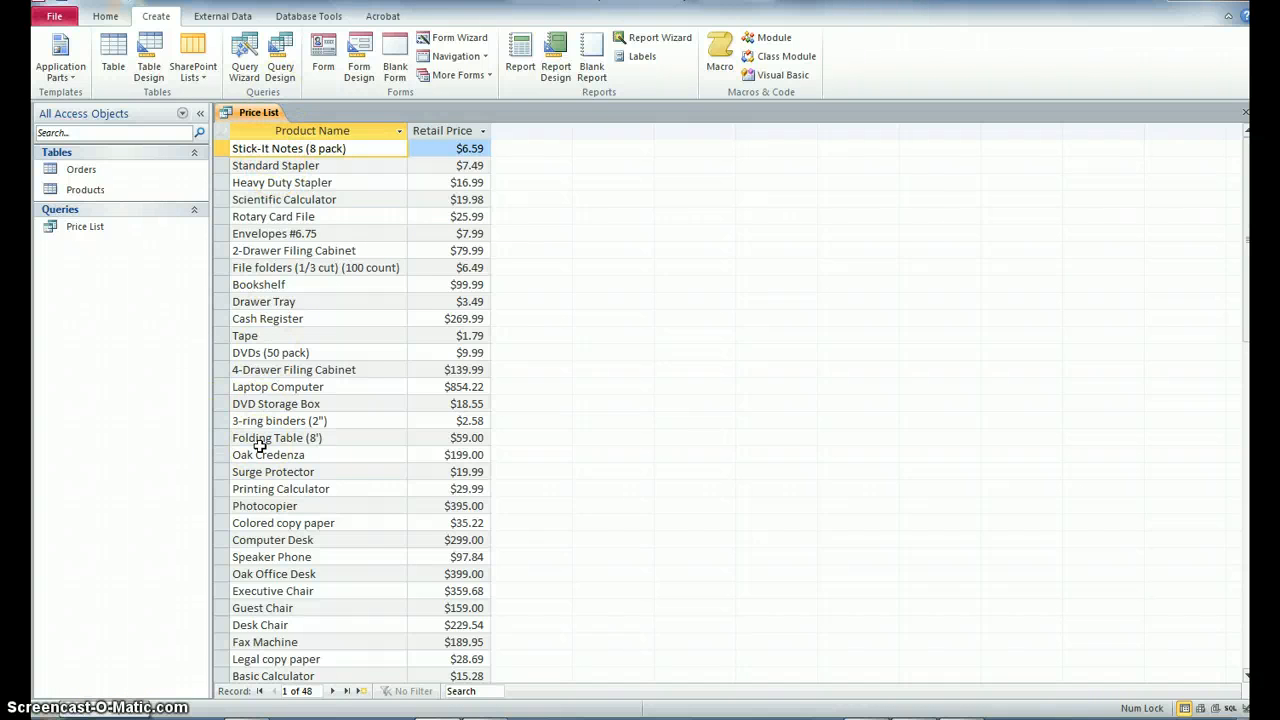
click(298, 133)
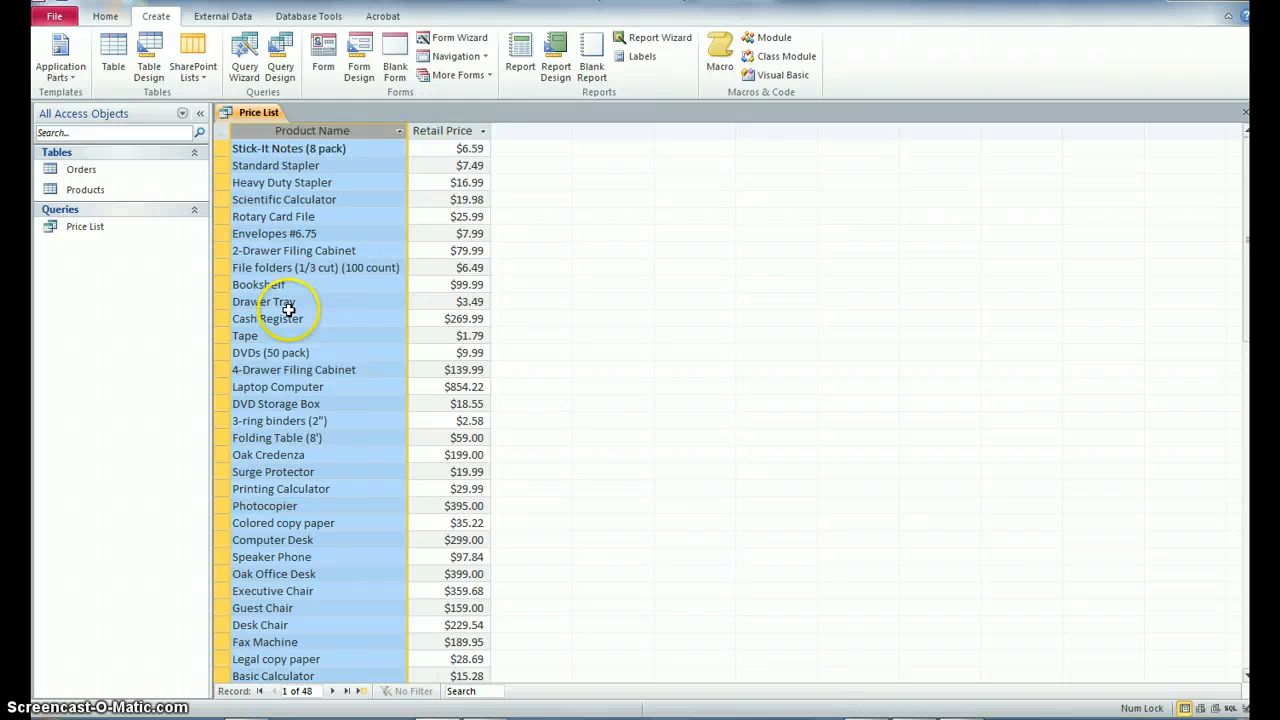
click(108, 18)
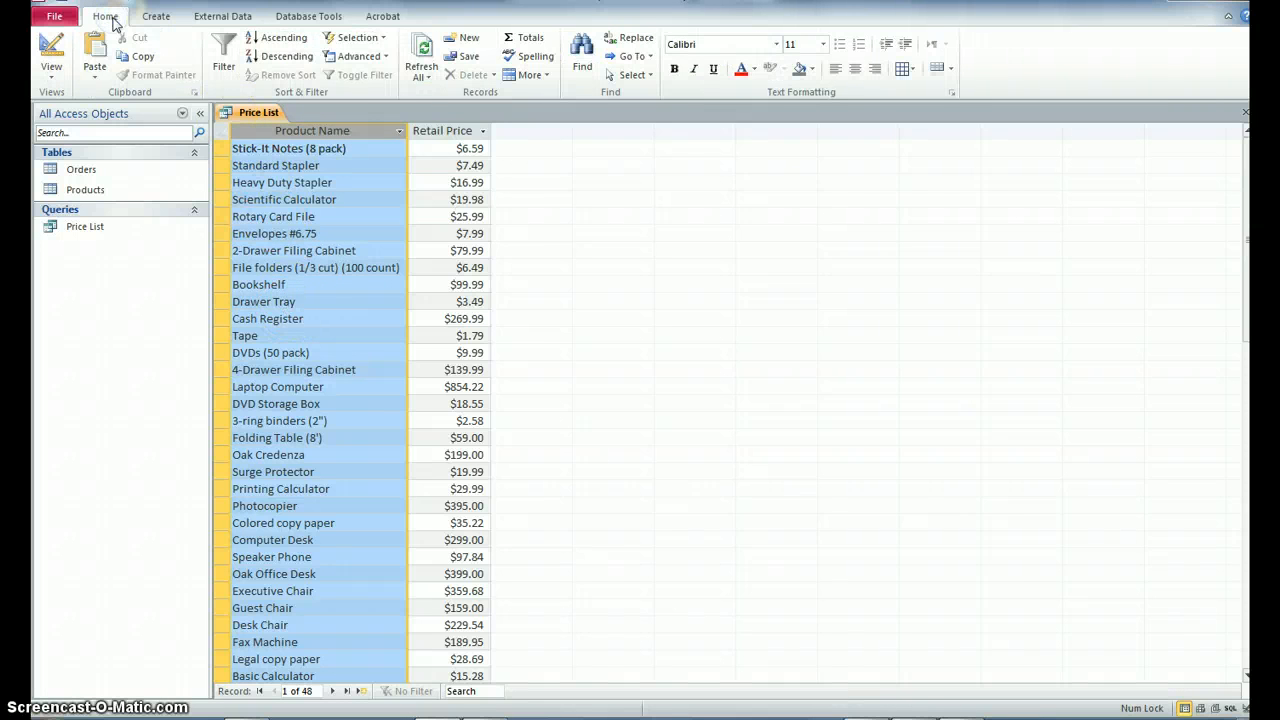
click(287, 42)
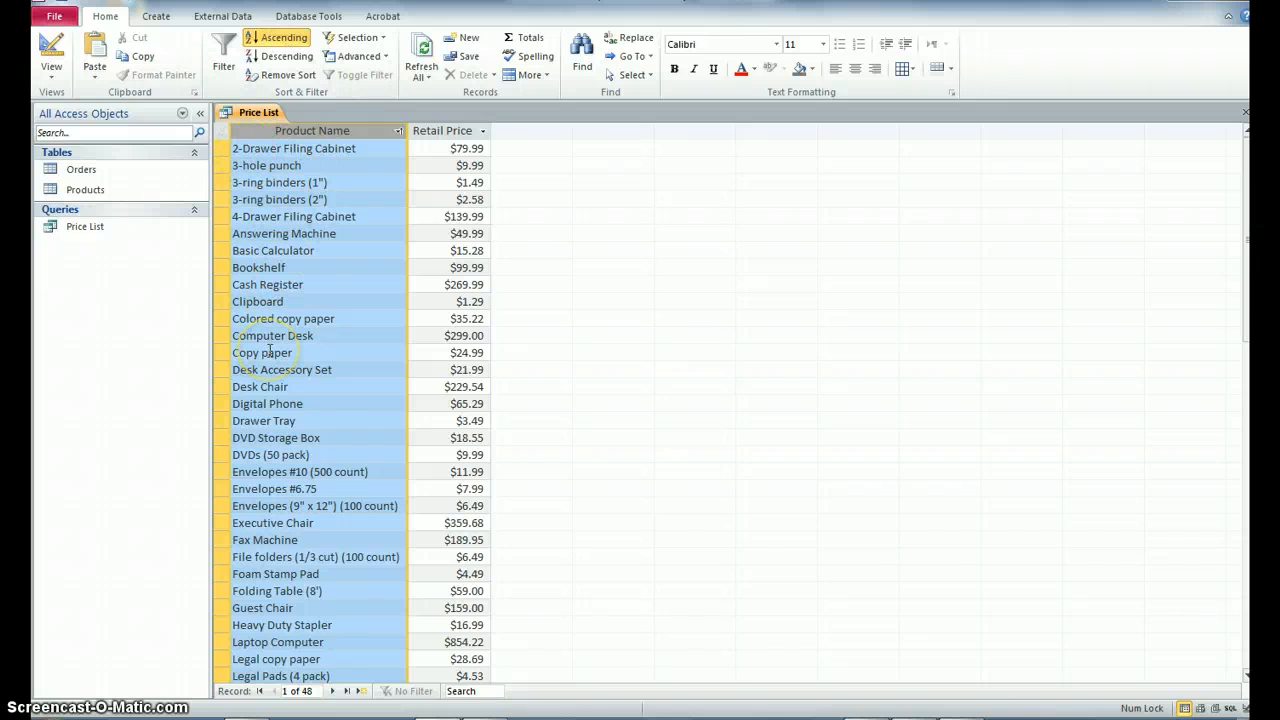
click(280, 57)
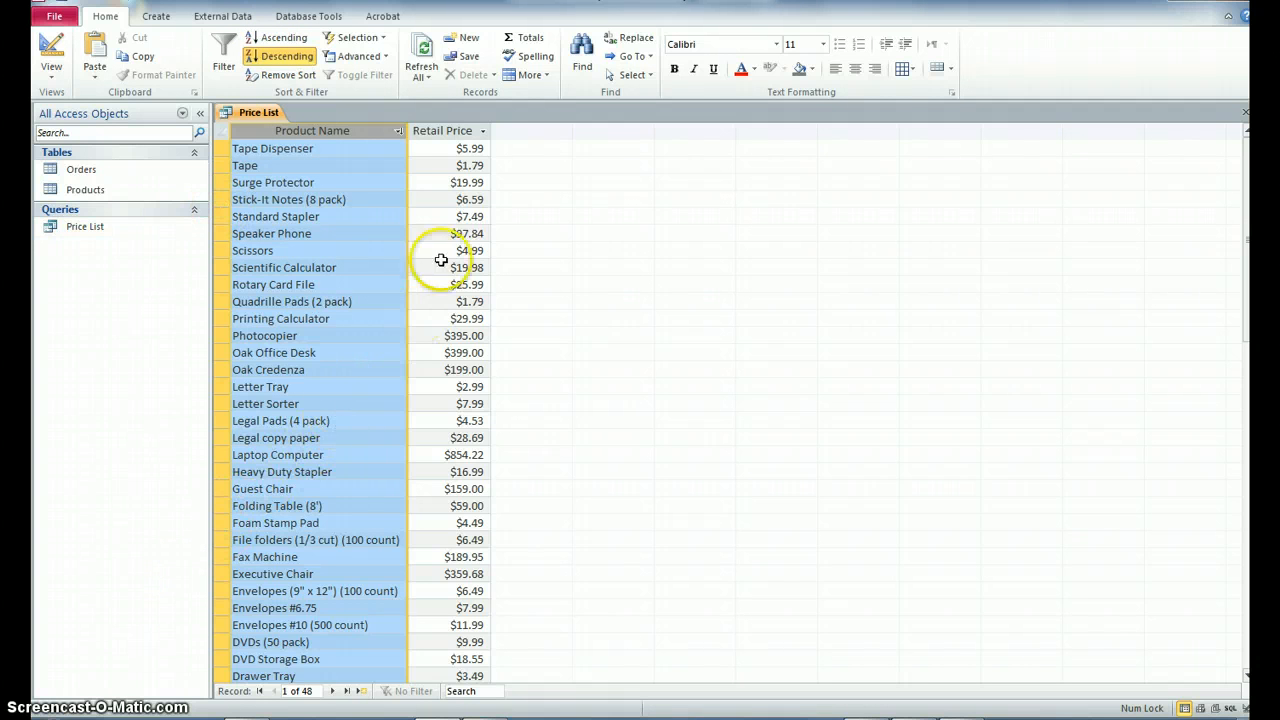
Sort the Price List query by Retail Price in descending order.
click(452, 132)
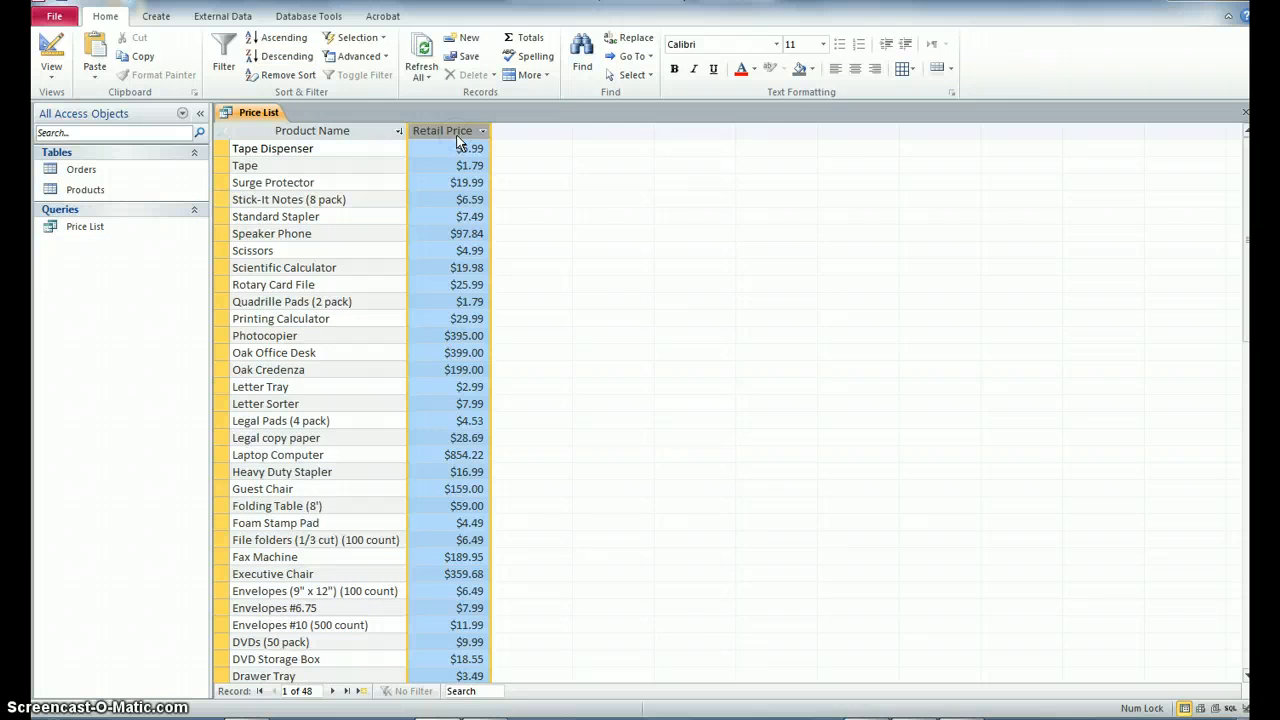
click(280, 56)
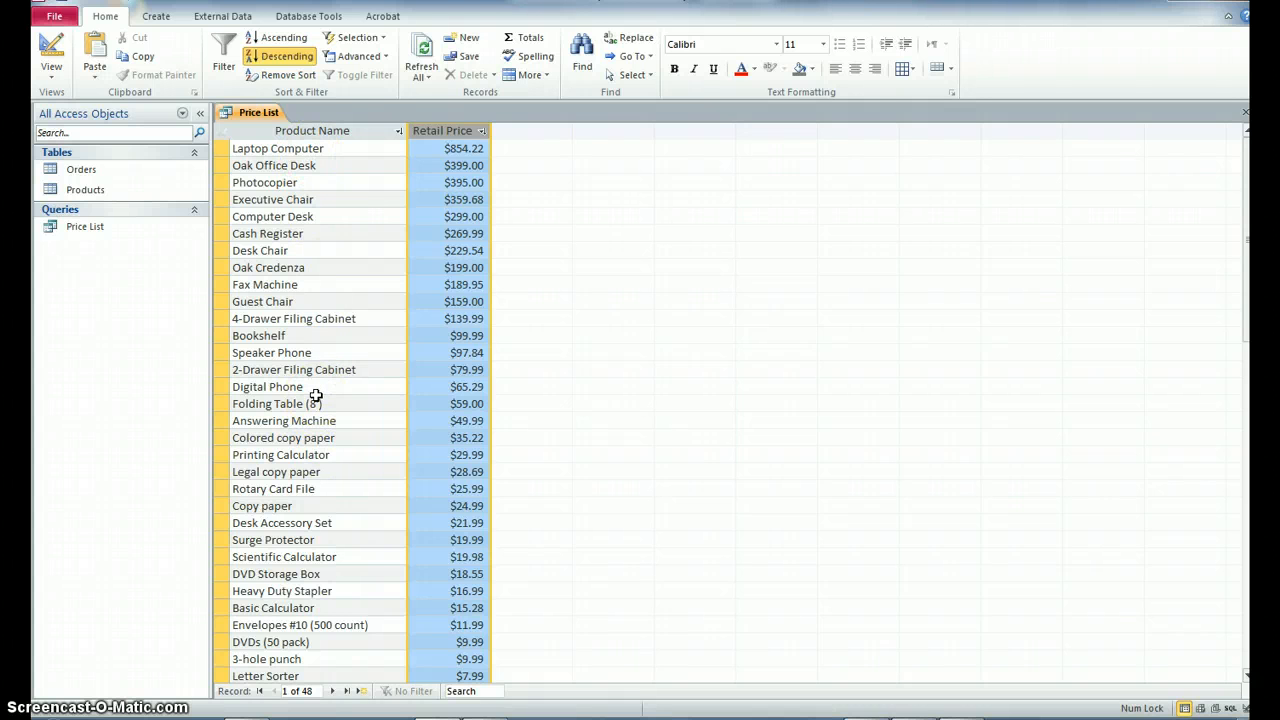
Filter the Price List to product names containing "Oak Office Desk", based on that record's value, and toggle the filter off.
click(383, 40)
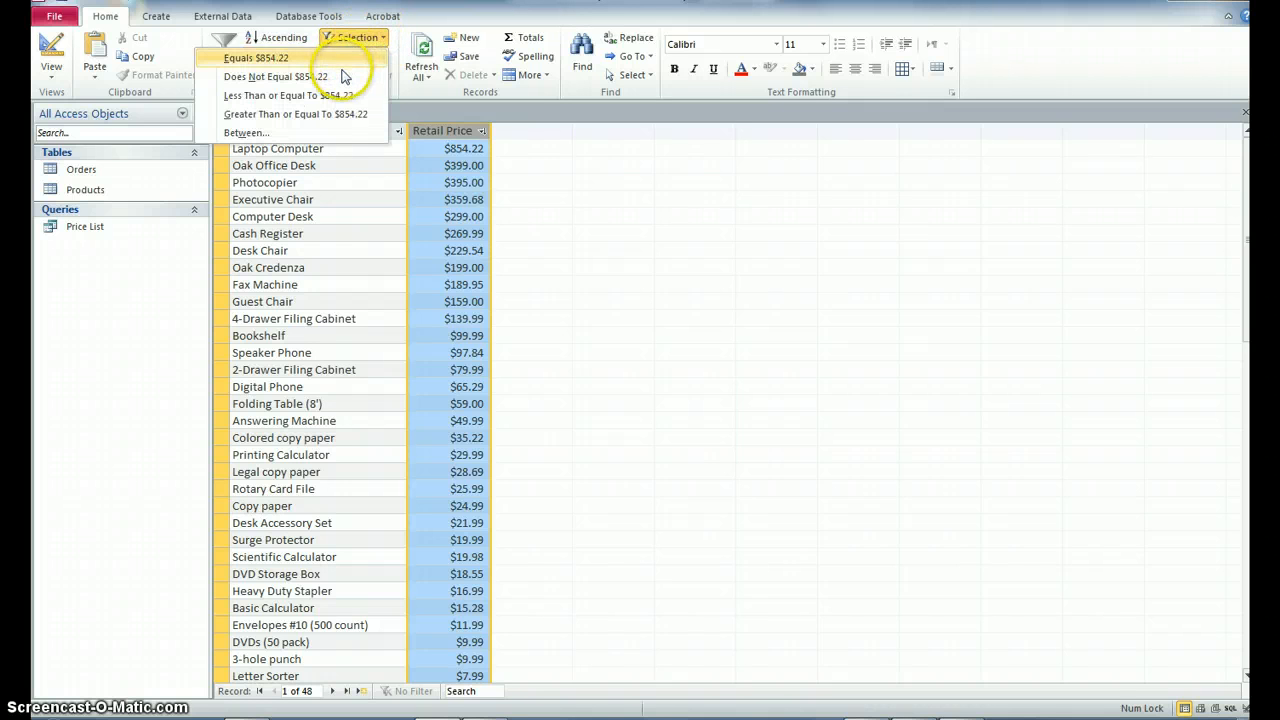
click(356, 150)
click(258, 166)
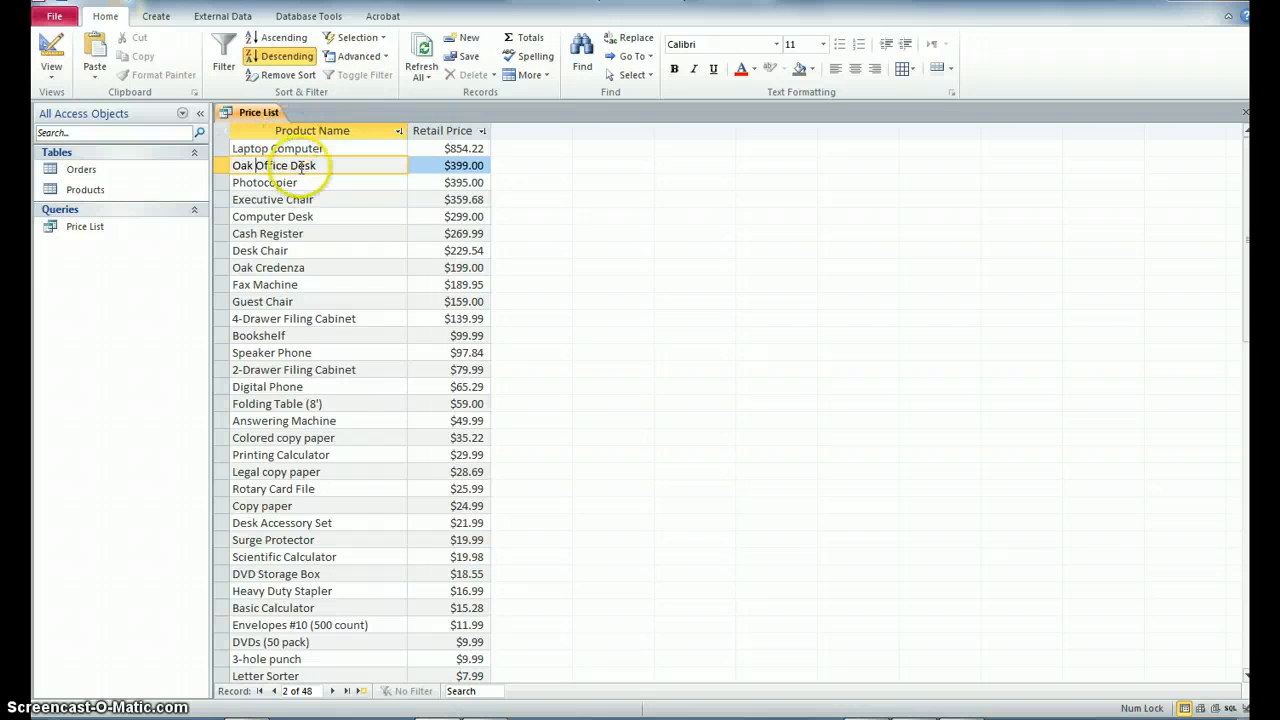
click(375, 40)
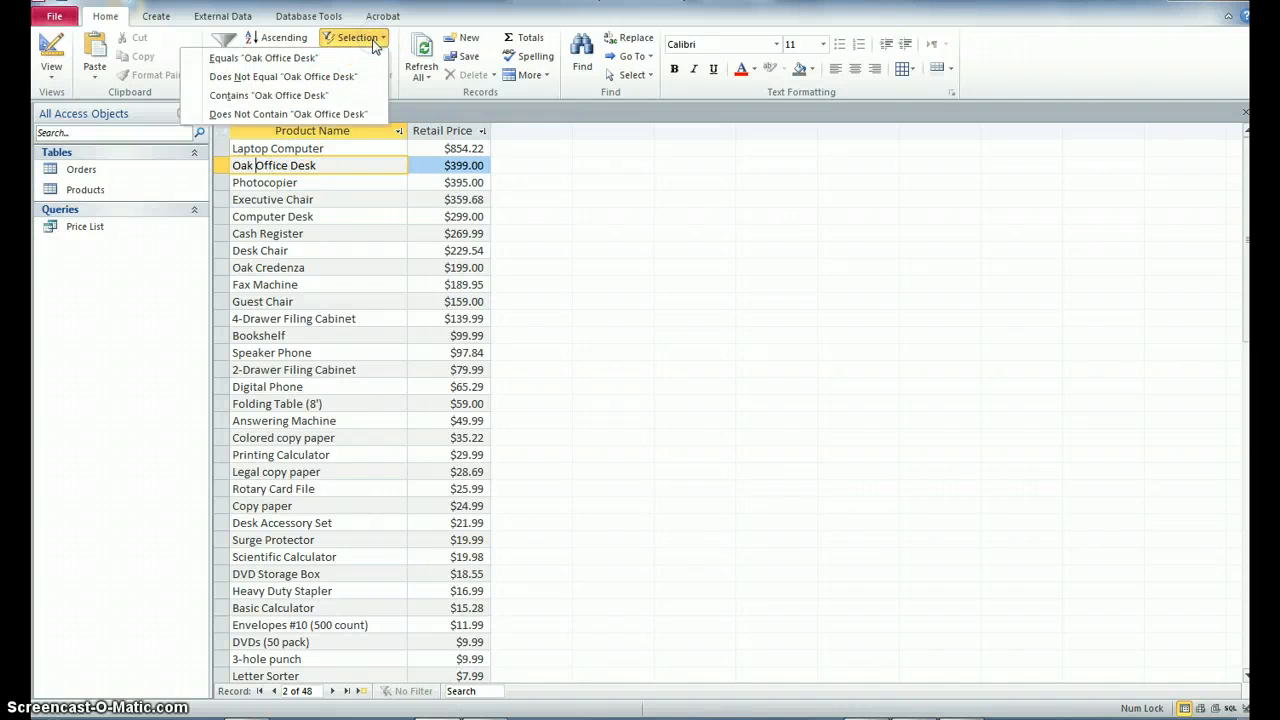
click(275, 97)
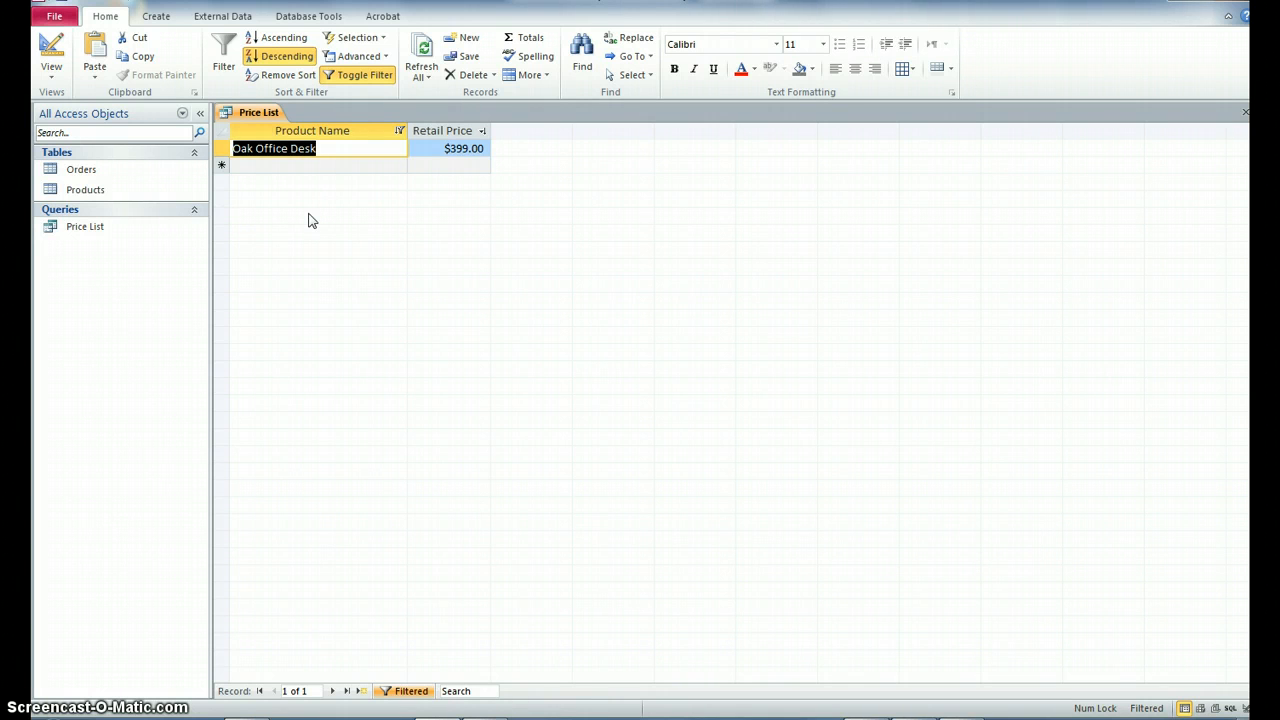
click(360, 84)
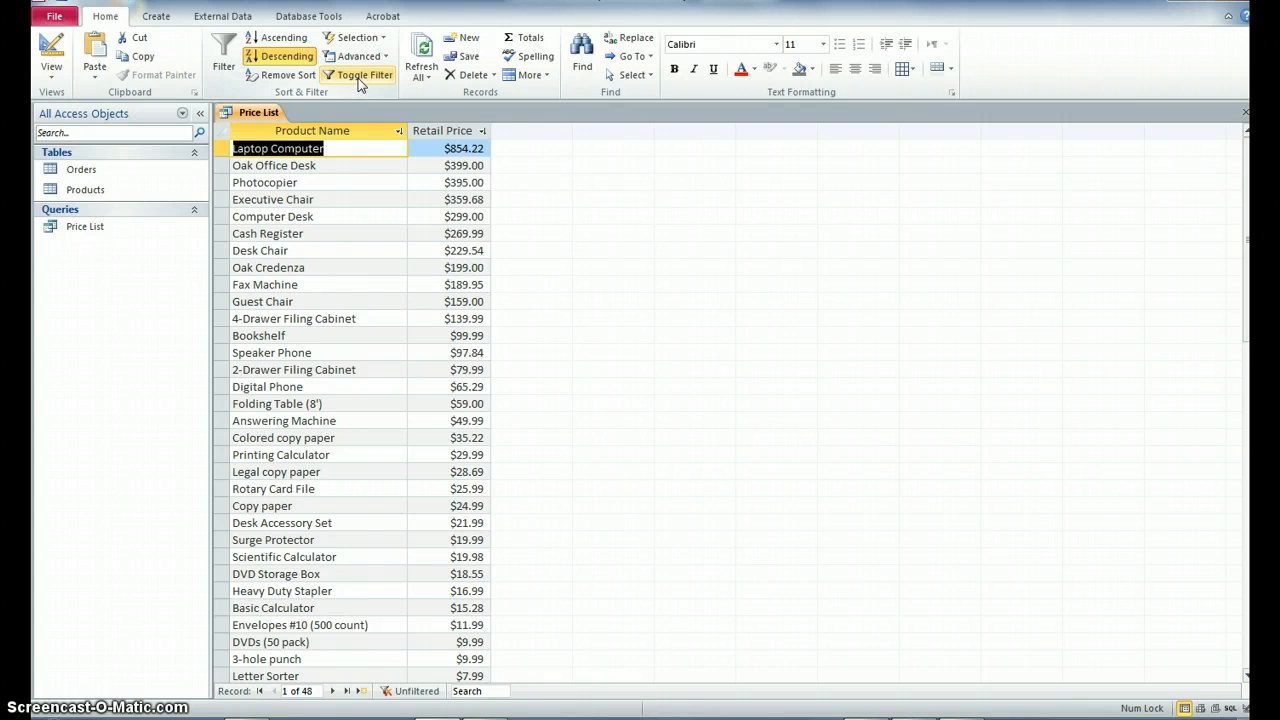
Filter the Price List to product names containing the word "Desk" from Computer Desk, and clear all filters.
double_click(301, 217)
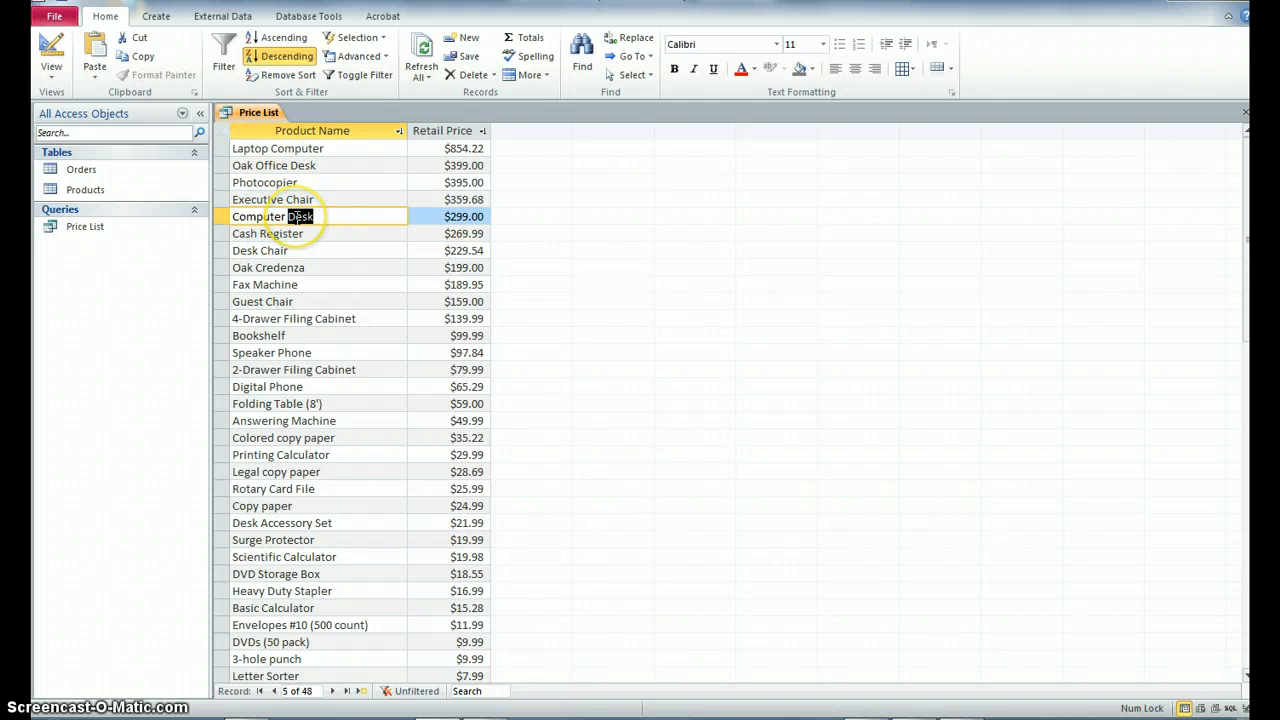
click(354, 40)
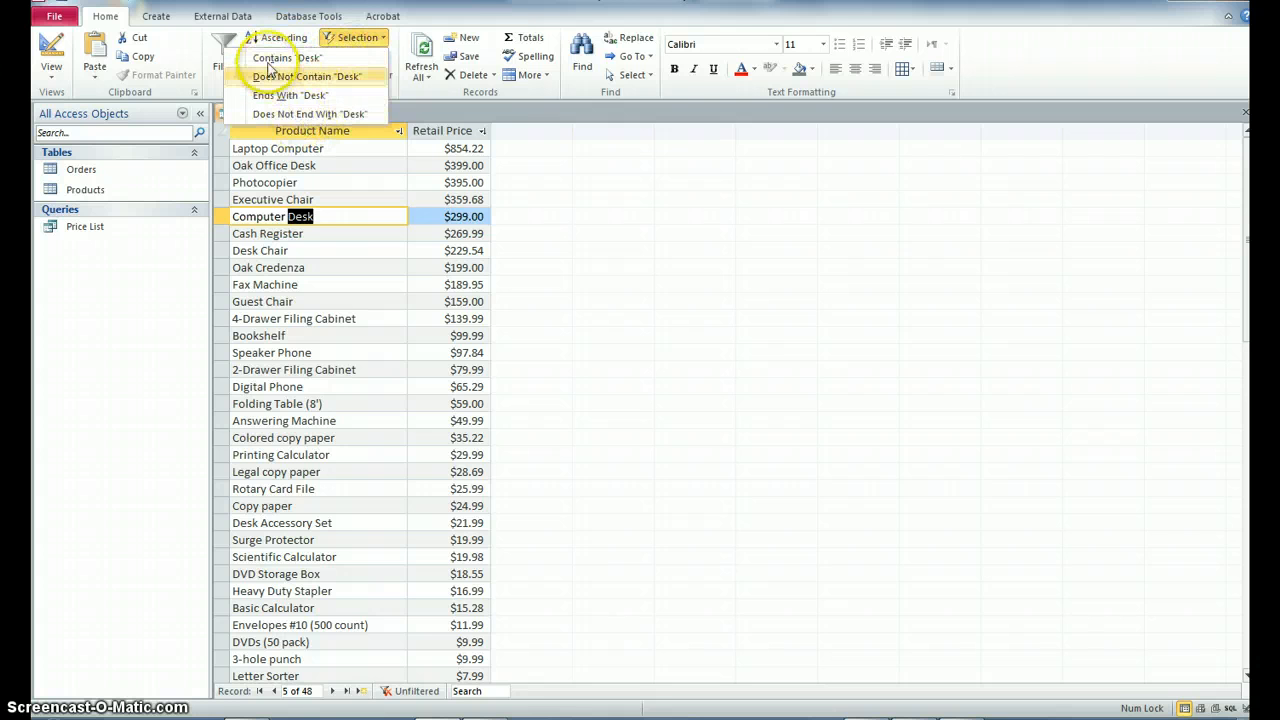
click(328, 59)
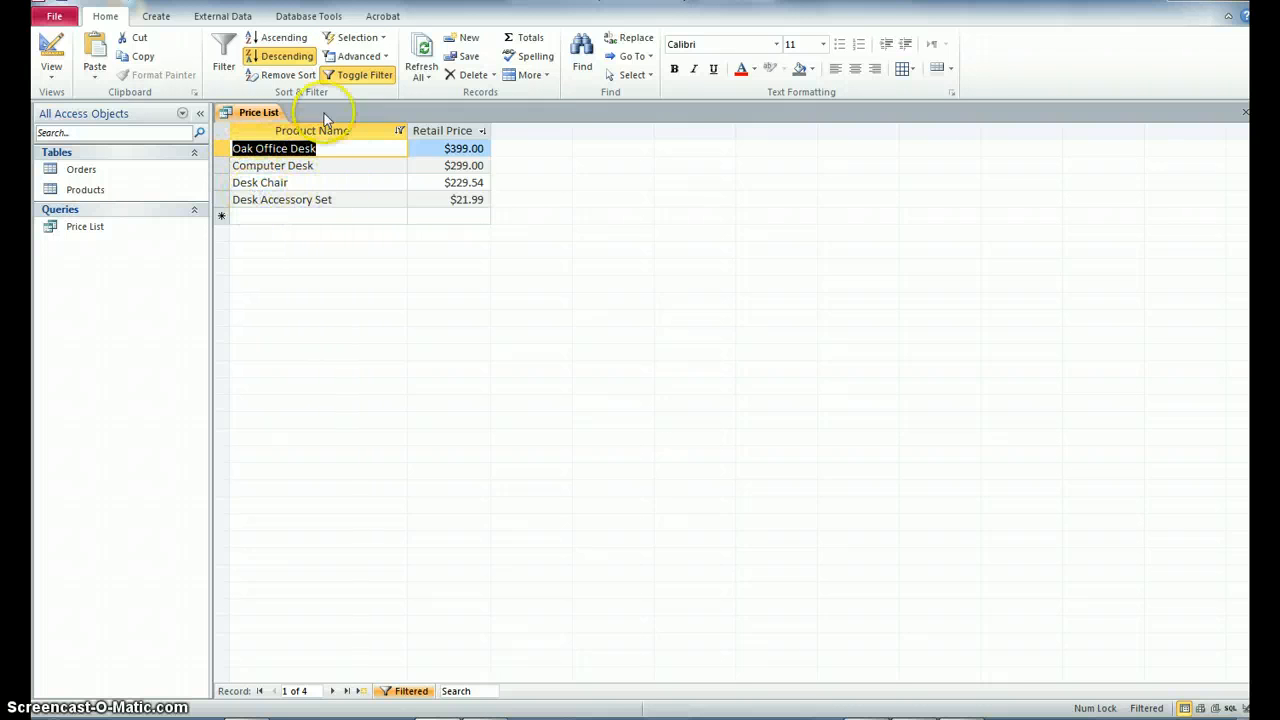
click(364, 78)
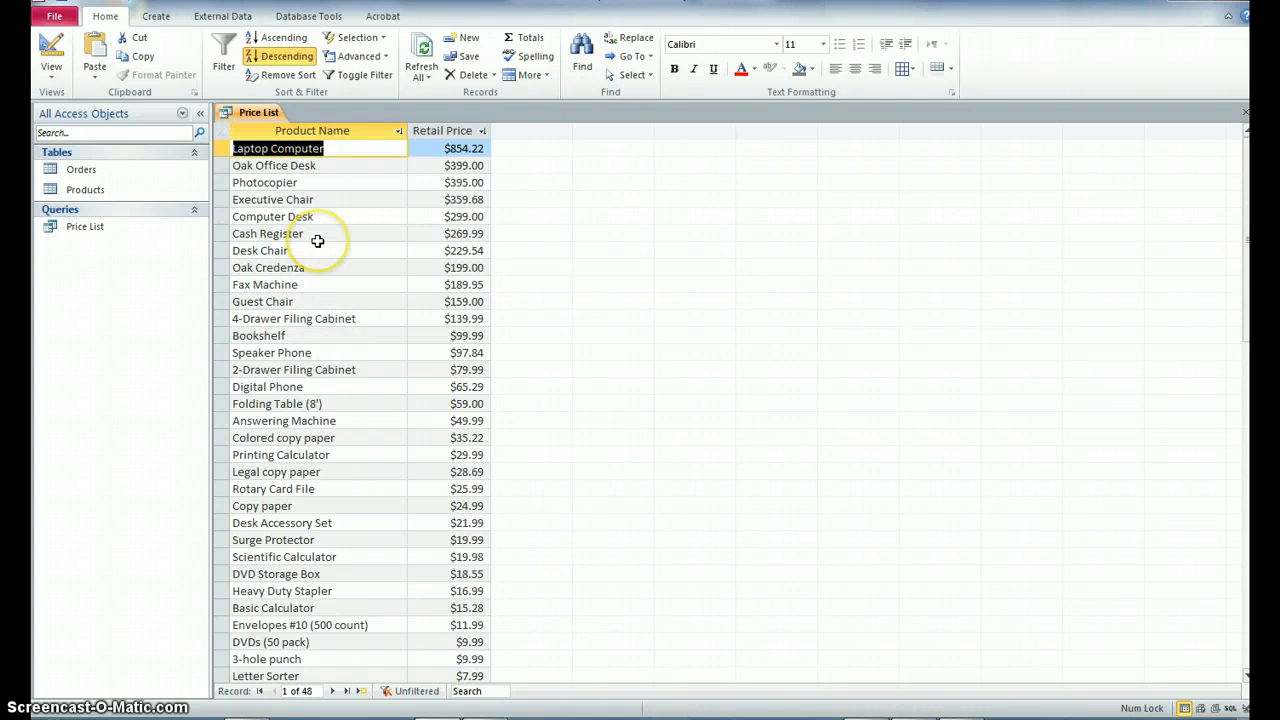
click(362, 60)
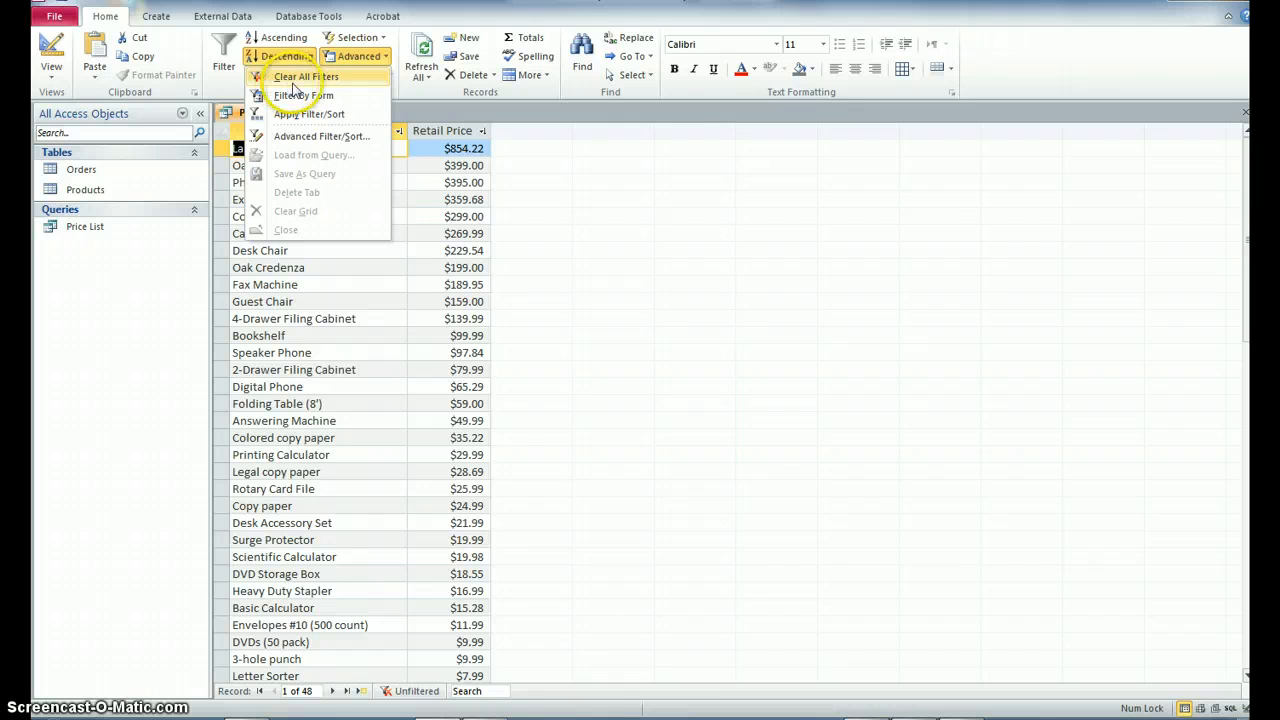
click(320, 77)
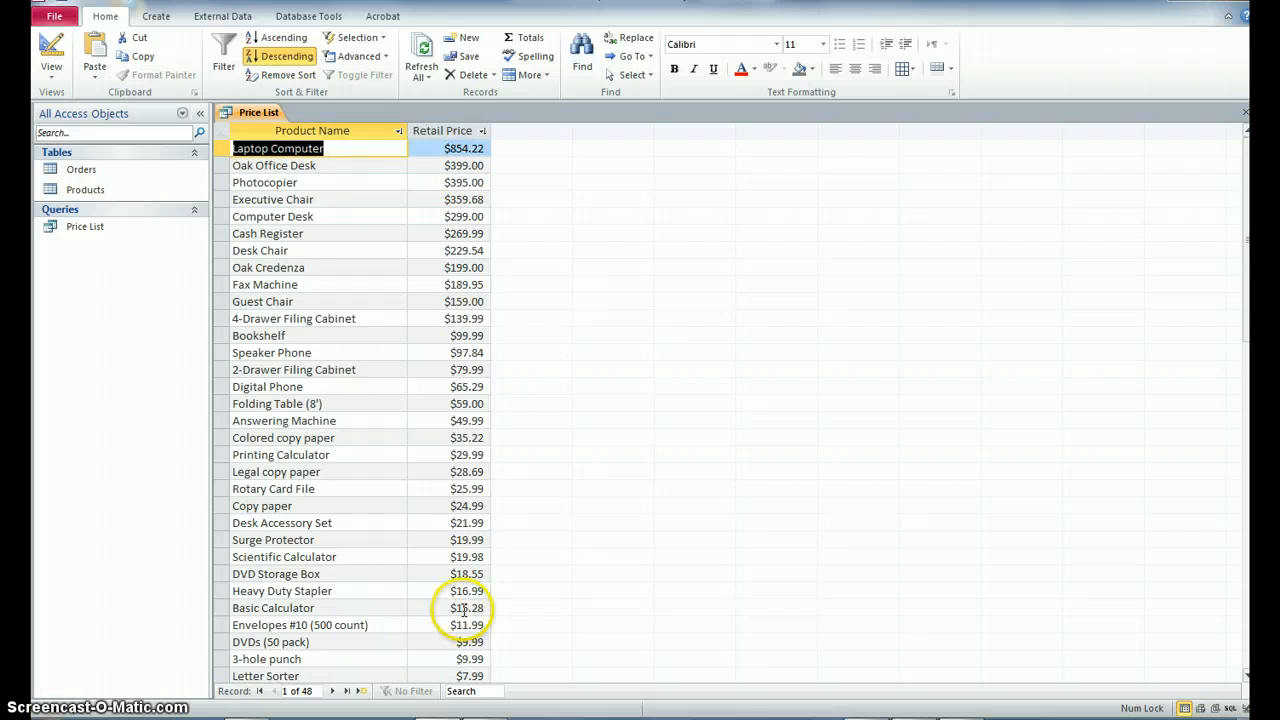
Use Filter By Form to show only records with a Retail Price of 9.99, and toggle the filter off.
click(358, 56)
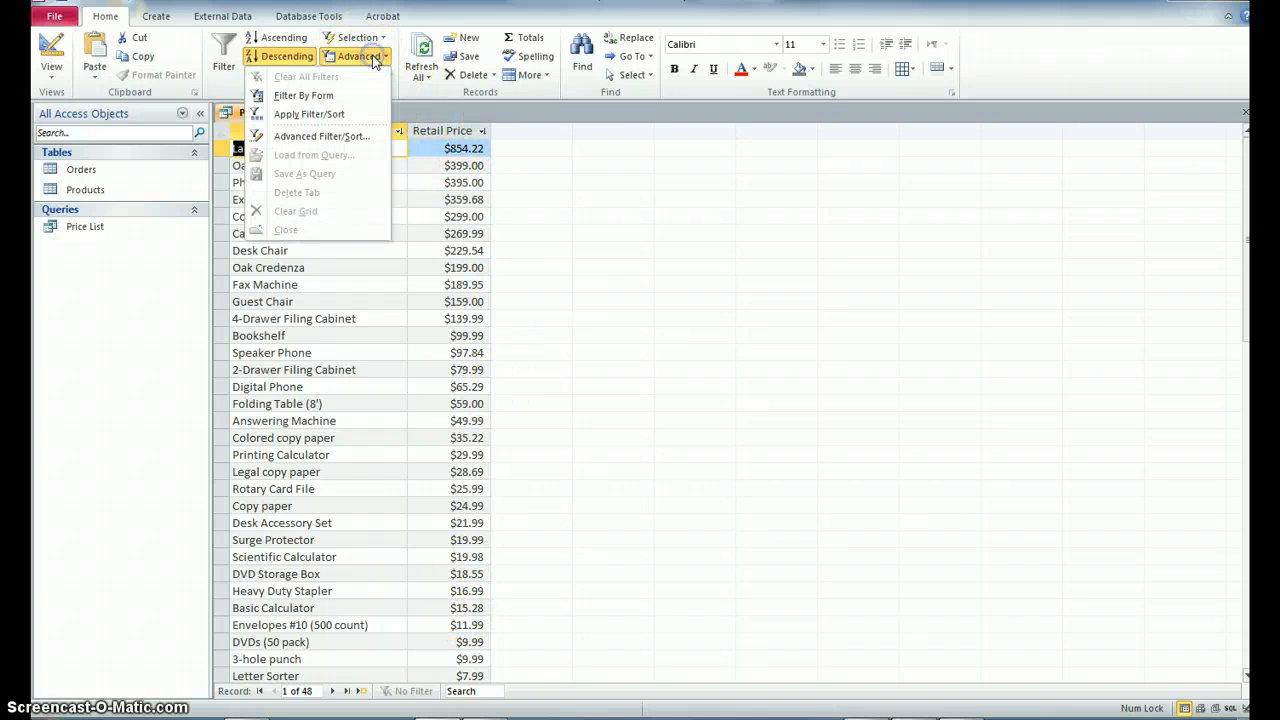
click(322, 97)
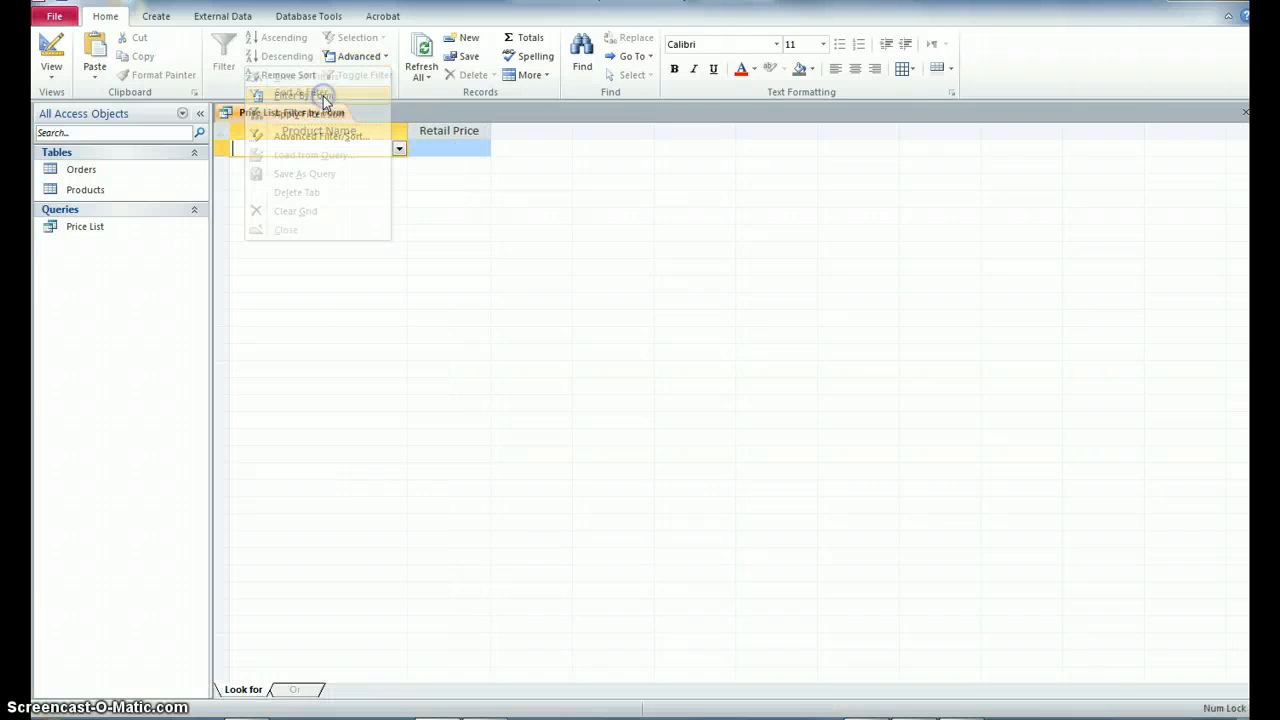
click(443, 150)
click(481, 150)
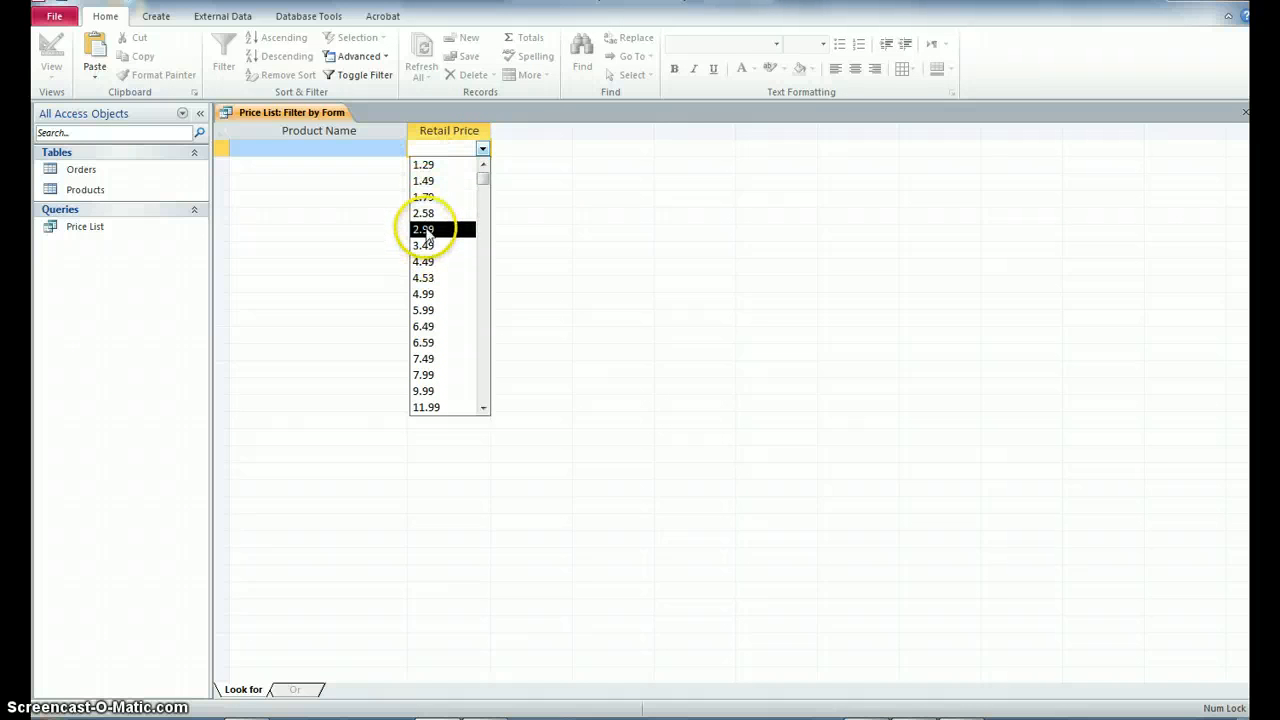
click(428, 391)
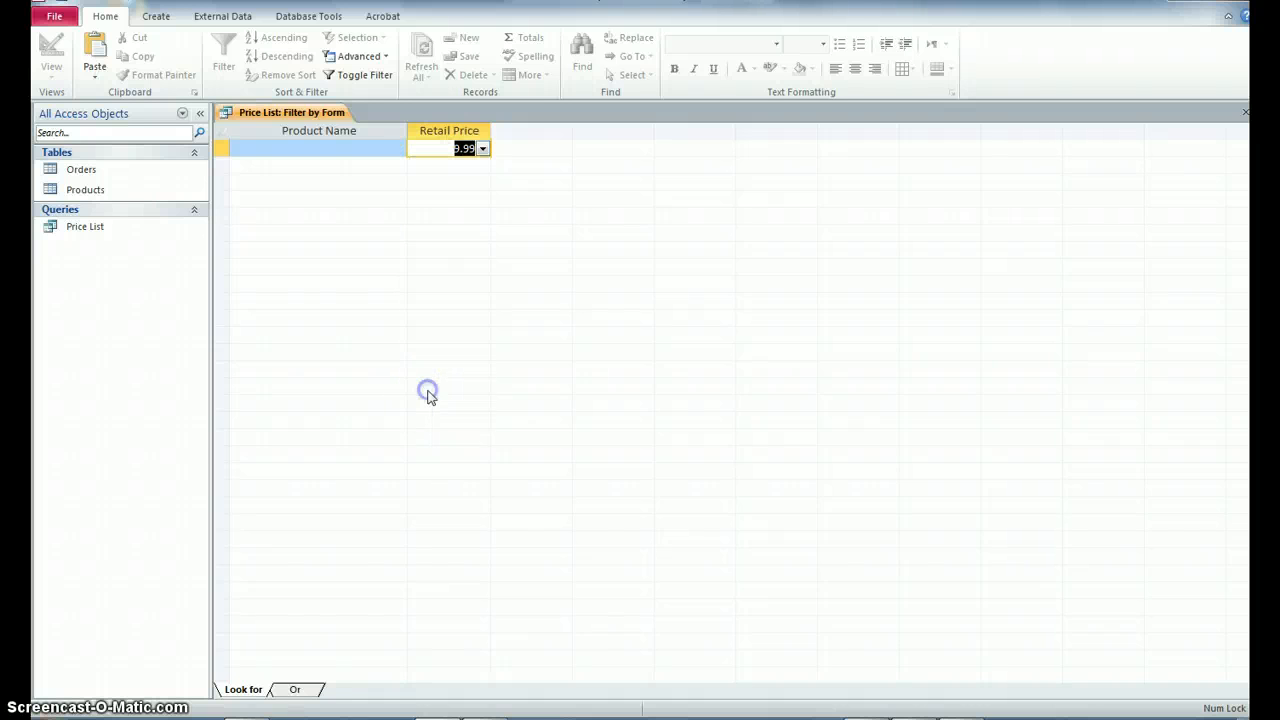
click(368, 76)
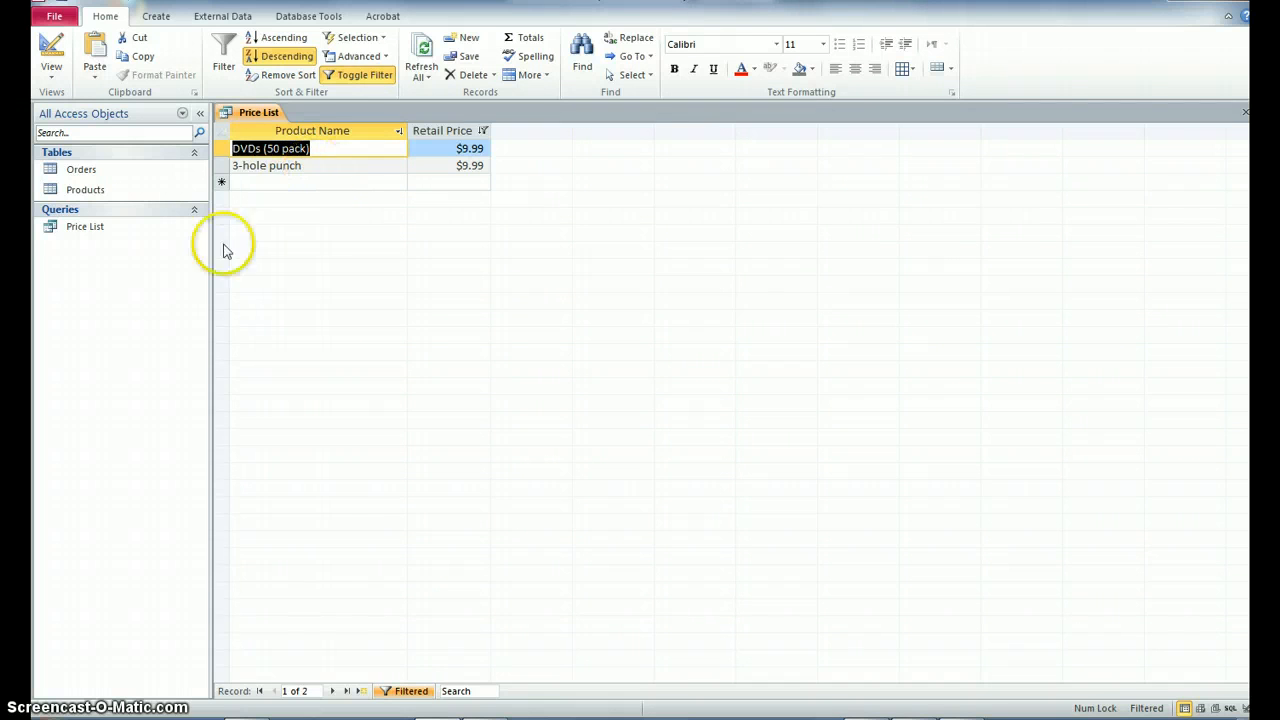
click(360, 77)
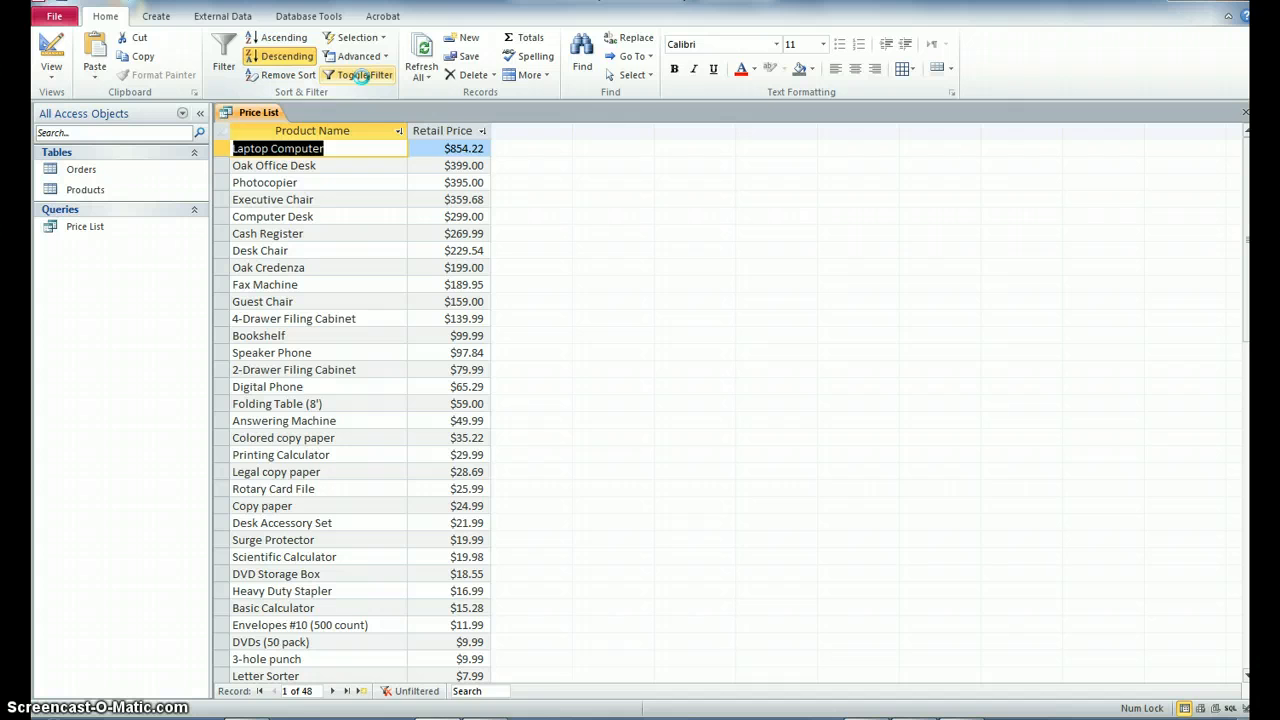
Sort the Price List query by Retail Price from smallest to largest, and close it with its design changes saved.
key(Tab)
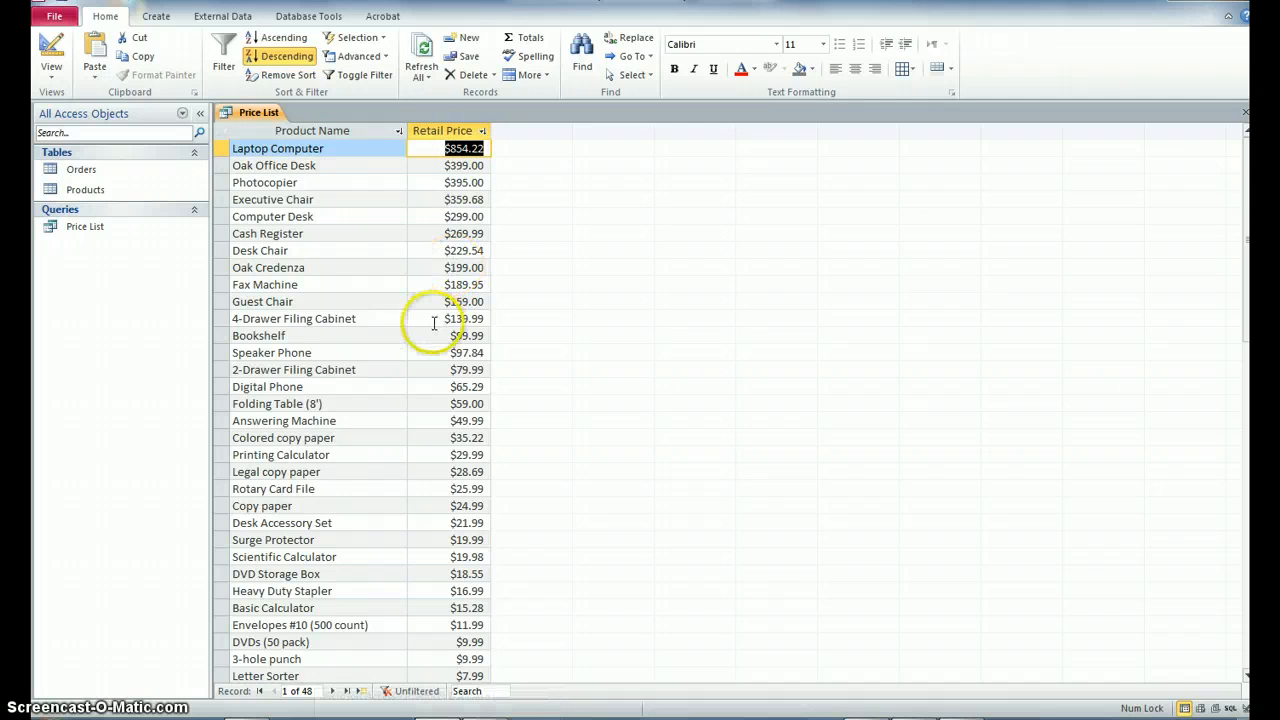
click(481, 131)
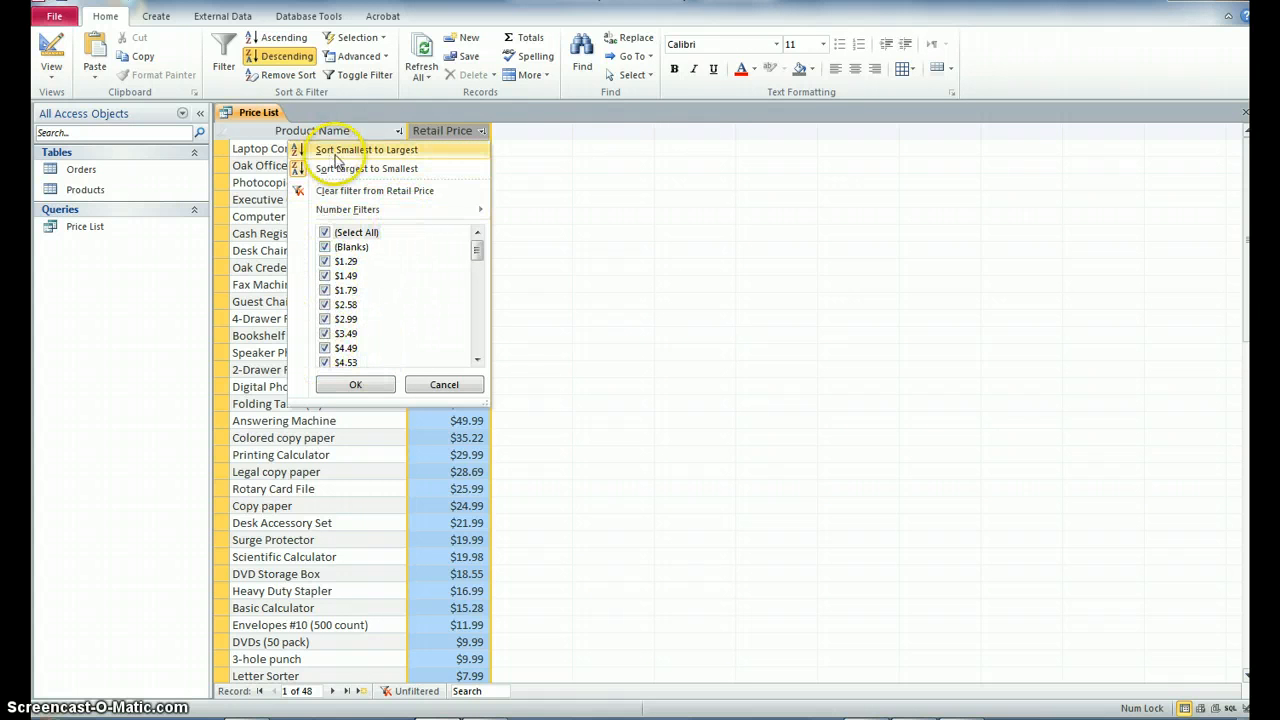
click(372, 150)
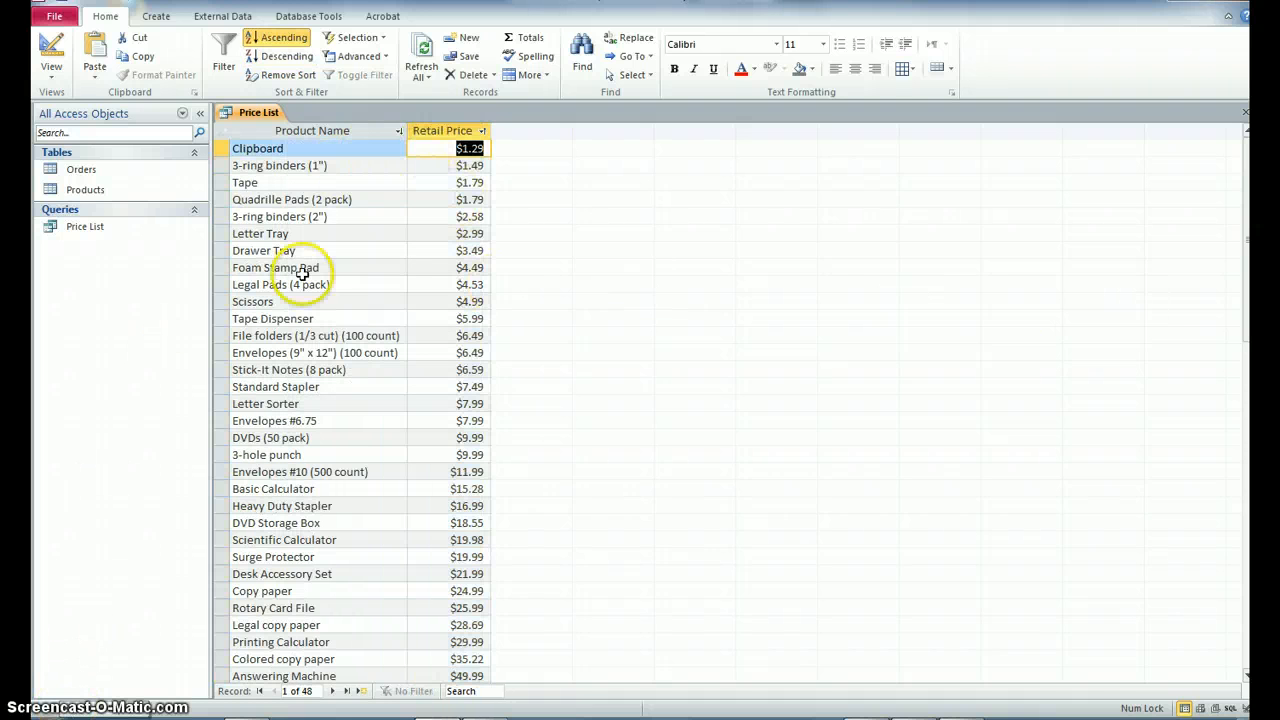
click(1246, 117)
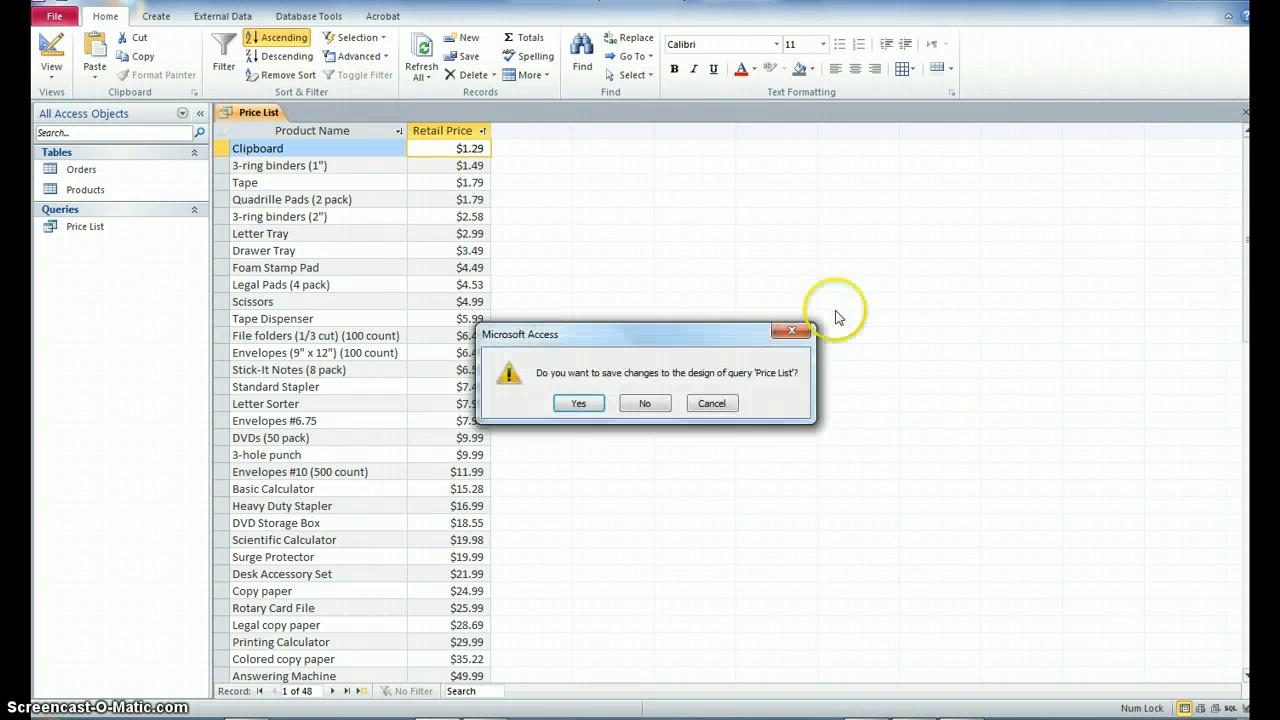
click(565, 413)
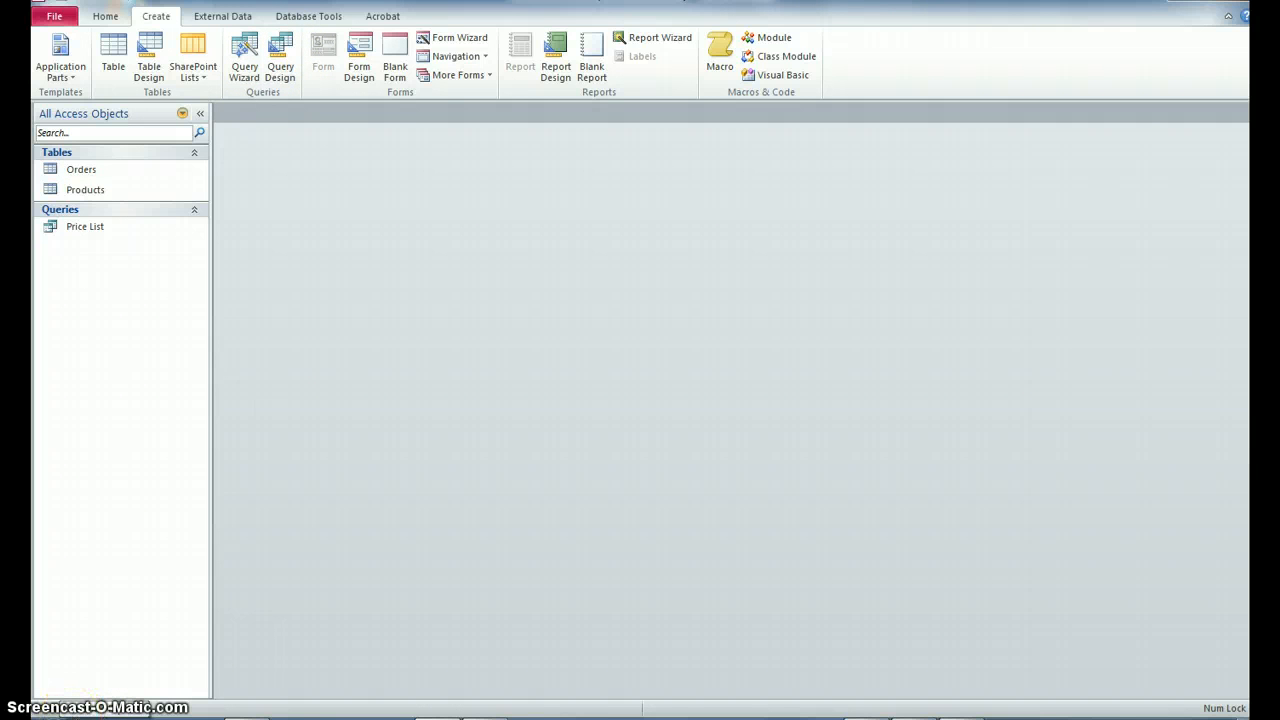
Create a query in design view from the Orders table and add all four of its fields to the design grid.
click(281, 72)
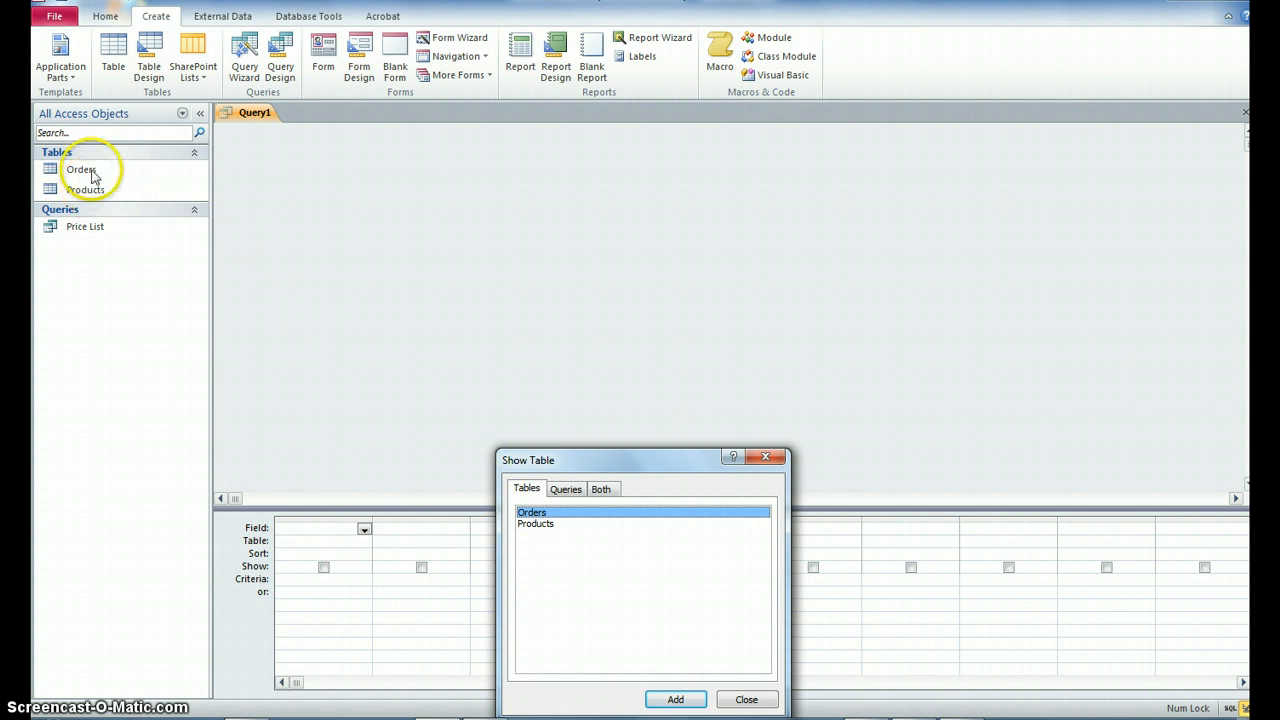
click(675, 699)
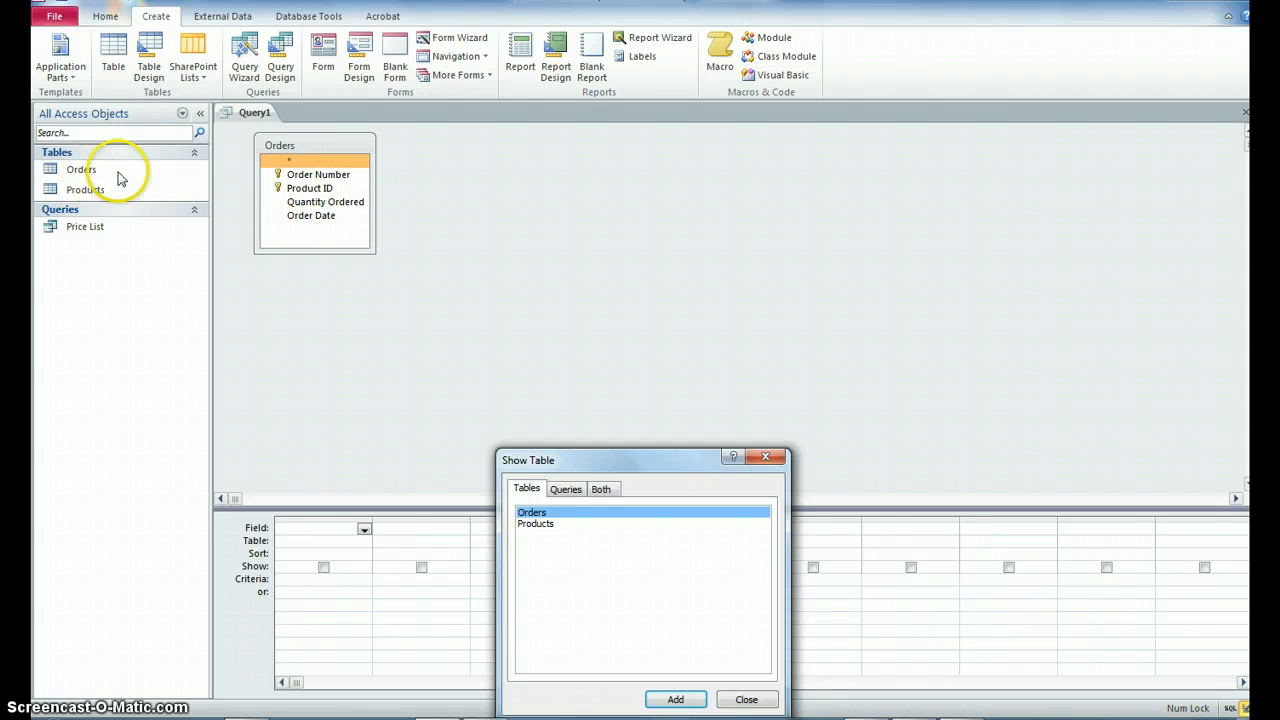
click(745, 700)
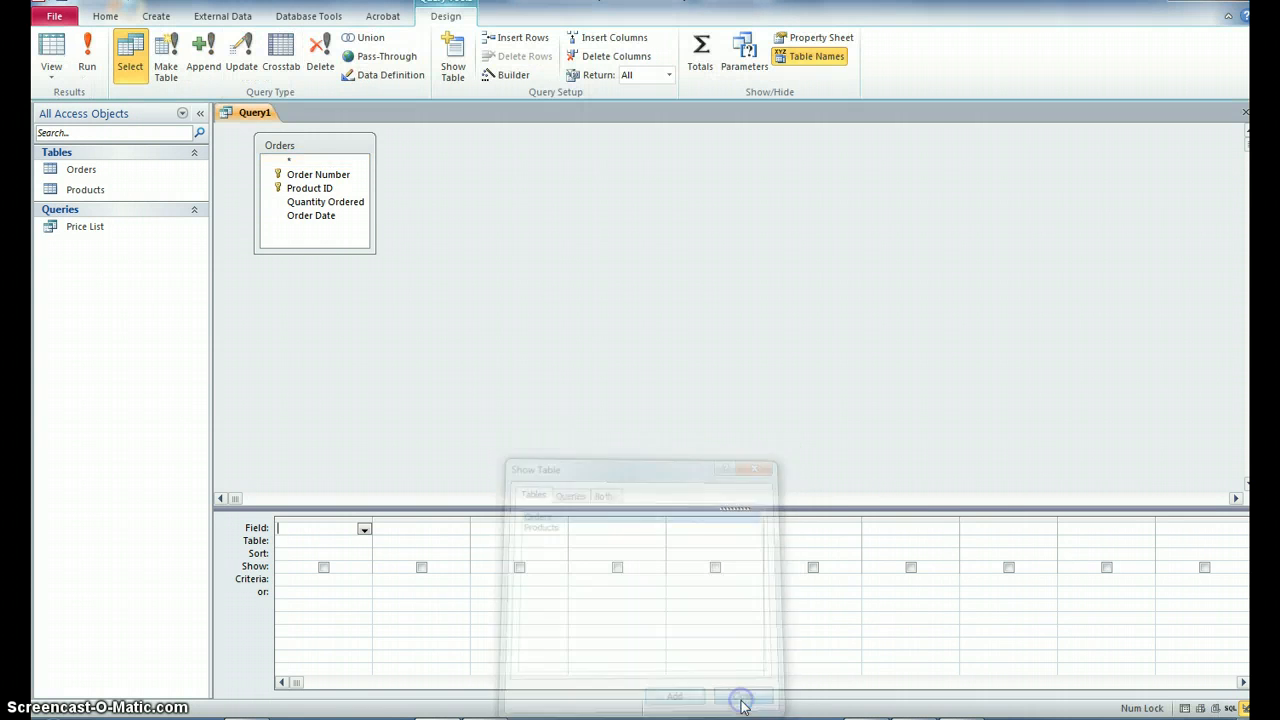
double_click(278, 145)
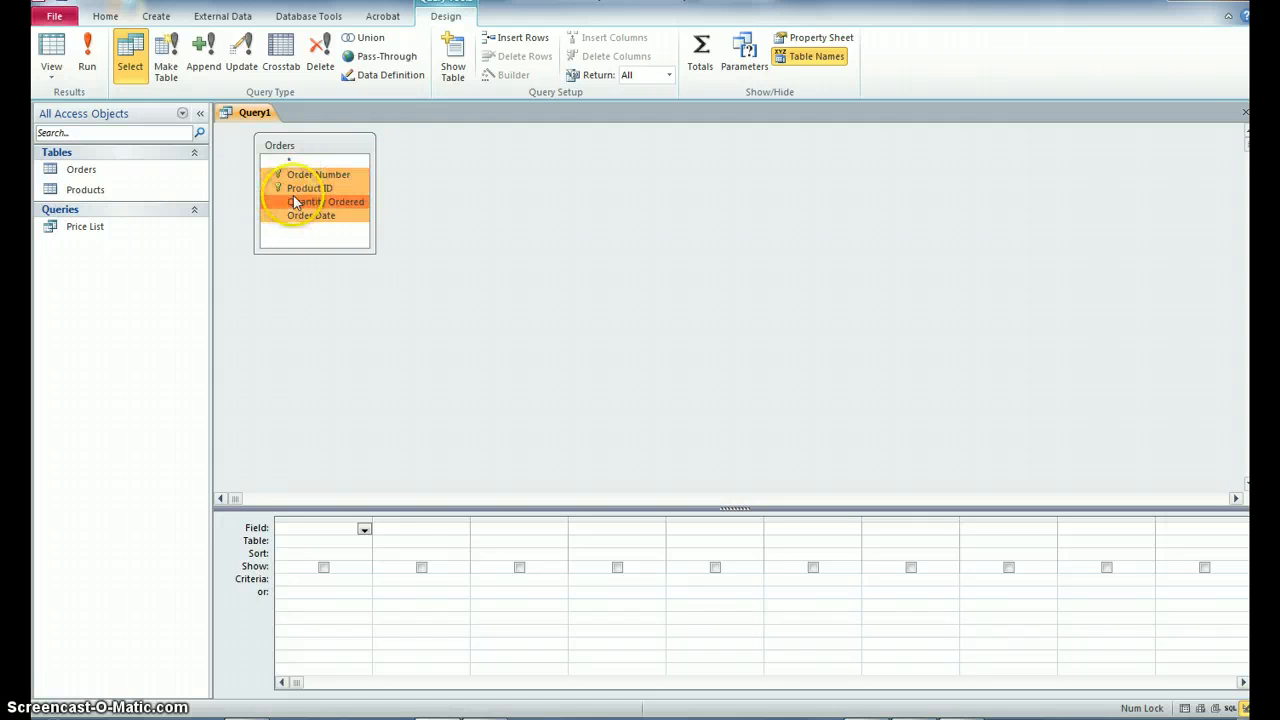
drag(294, 198, 296, 205)
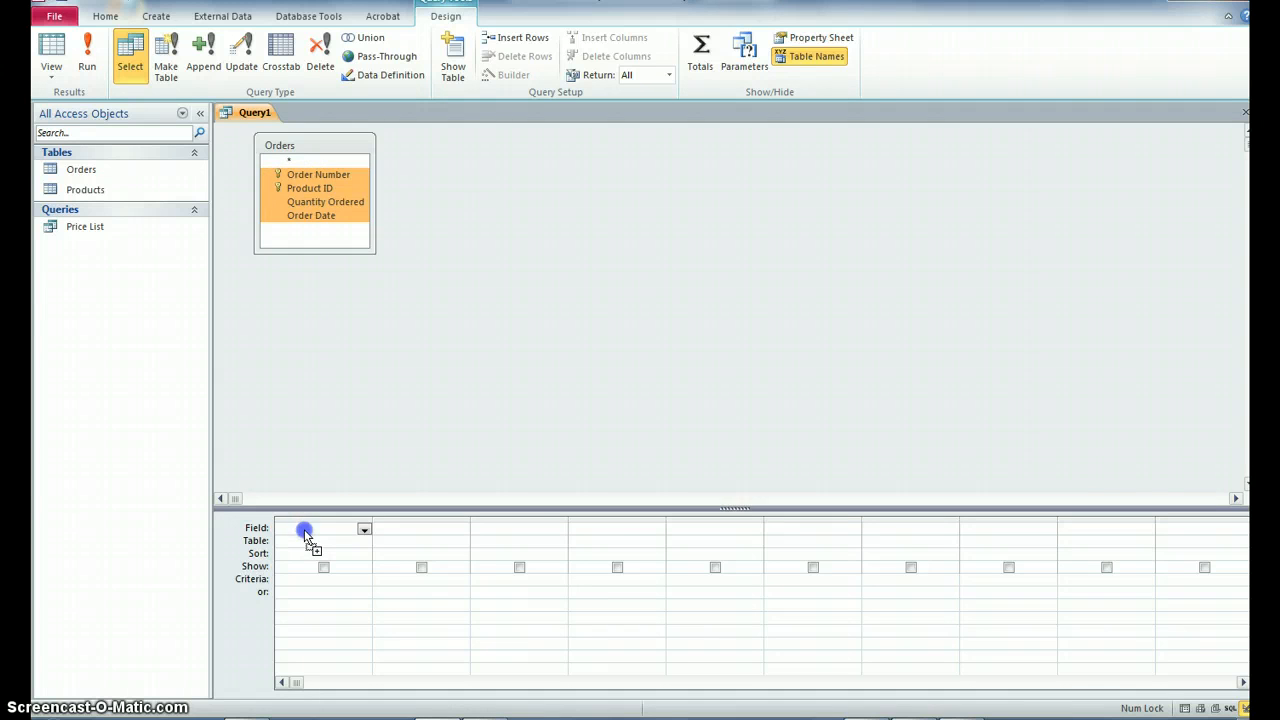
drag(304, 529, 304, 529)
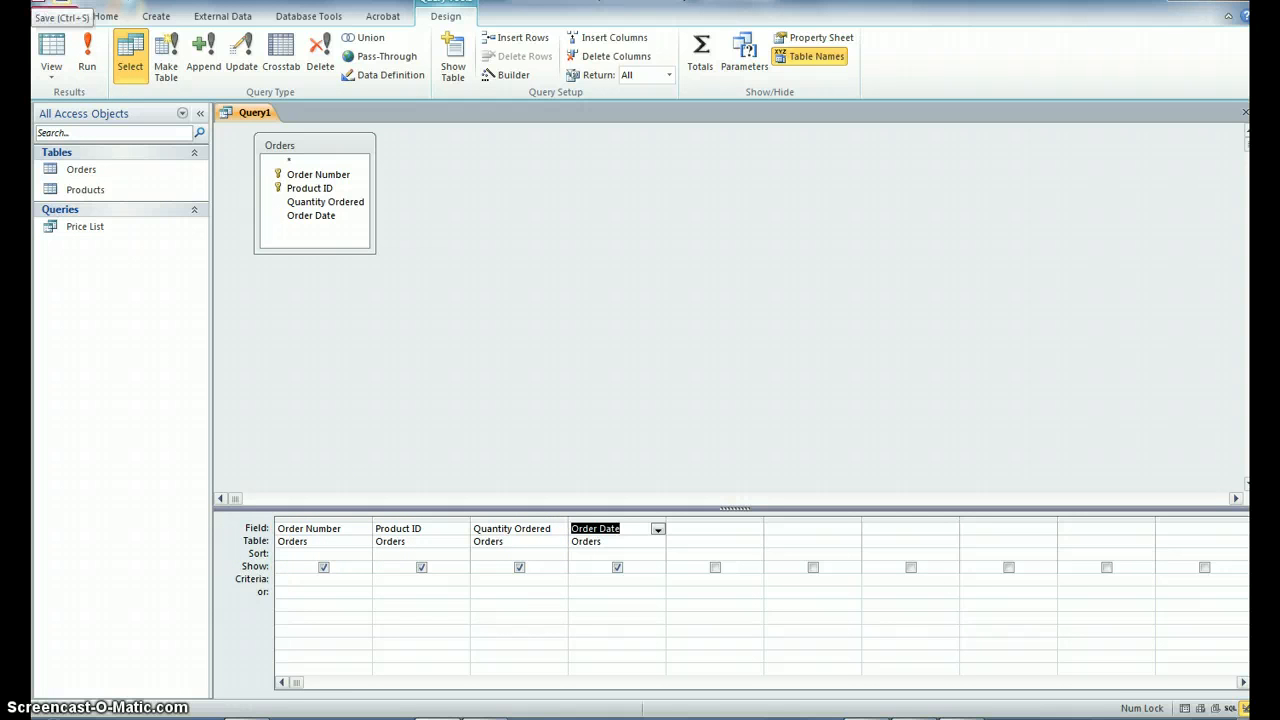
Save the new query as Orders List.
key(ctrl+s)
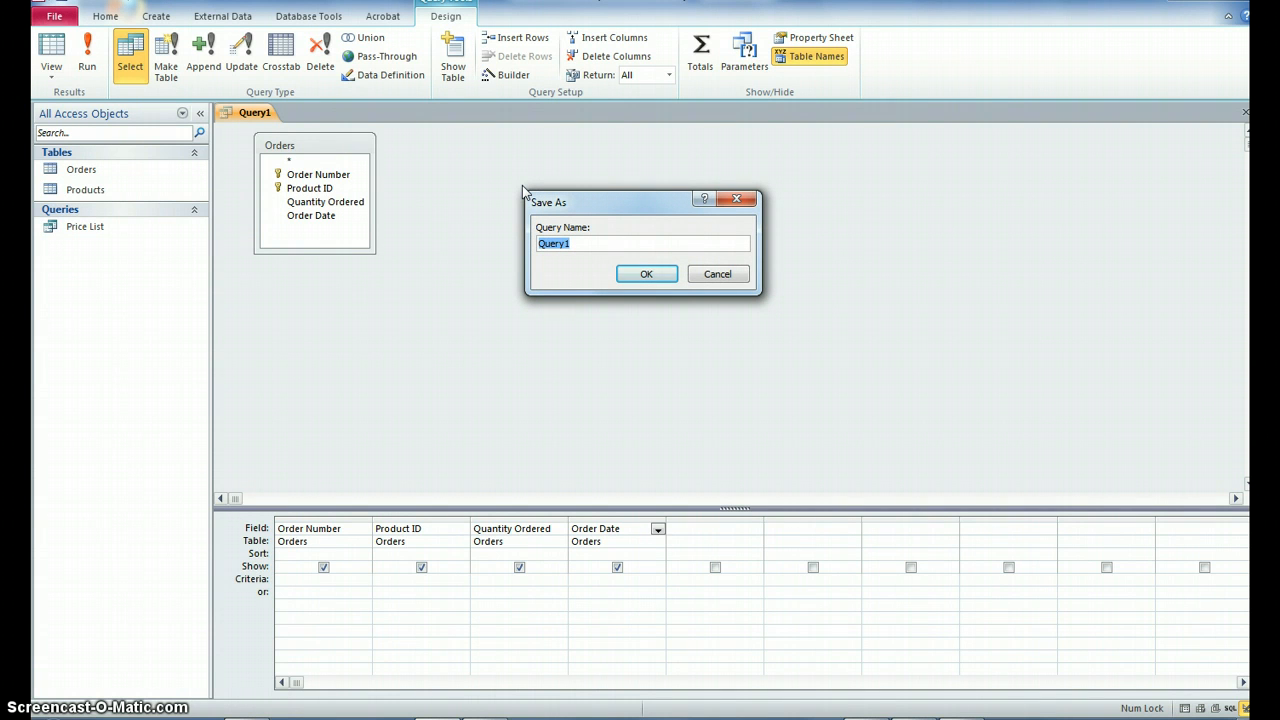
text(Orders List)
click(646, 274)
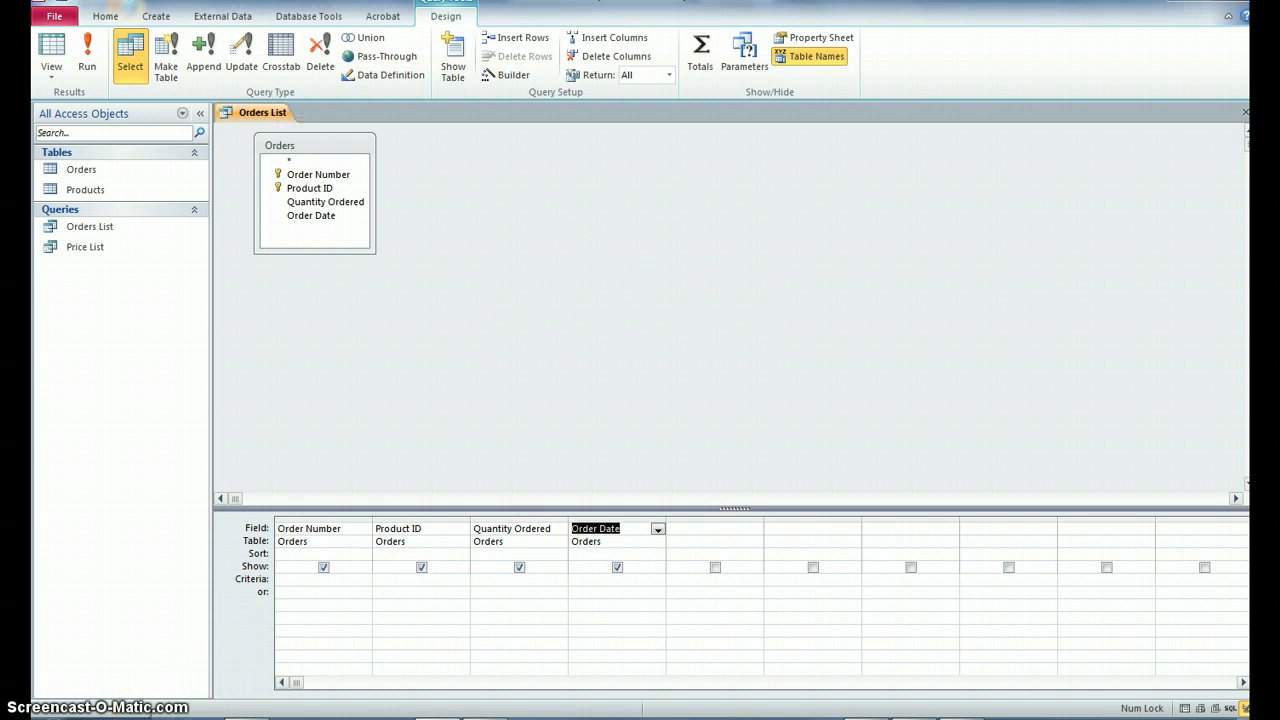
Move the Order Date column in front of Quantity Ordered in the Orders List design grid.
click(297, 646)
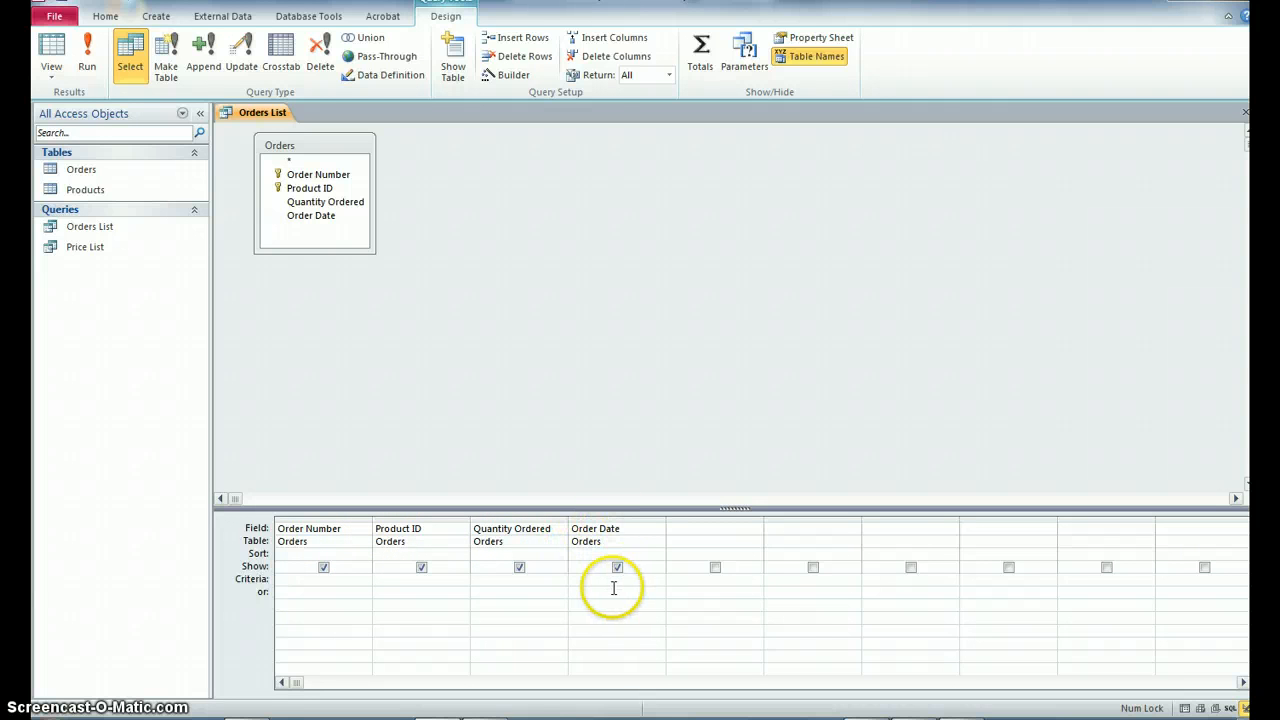
click(612, 520)
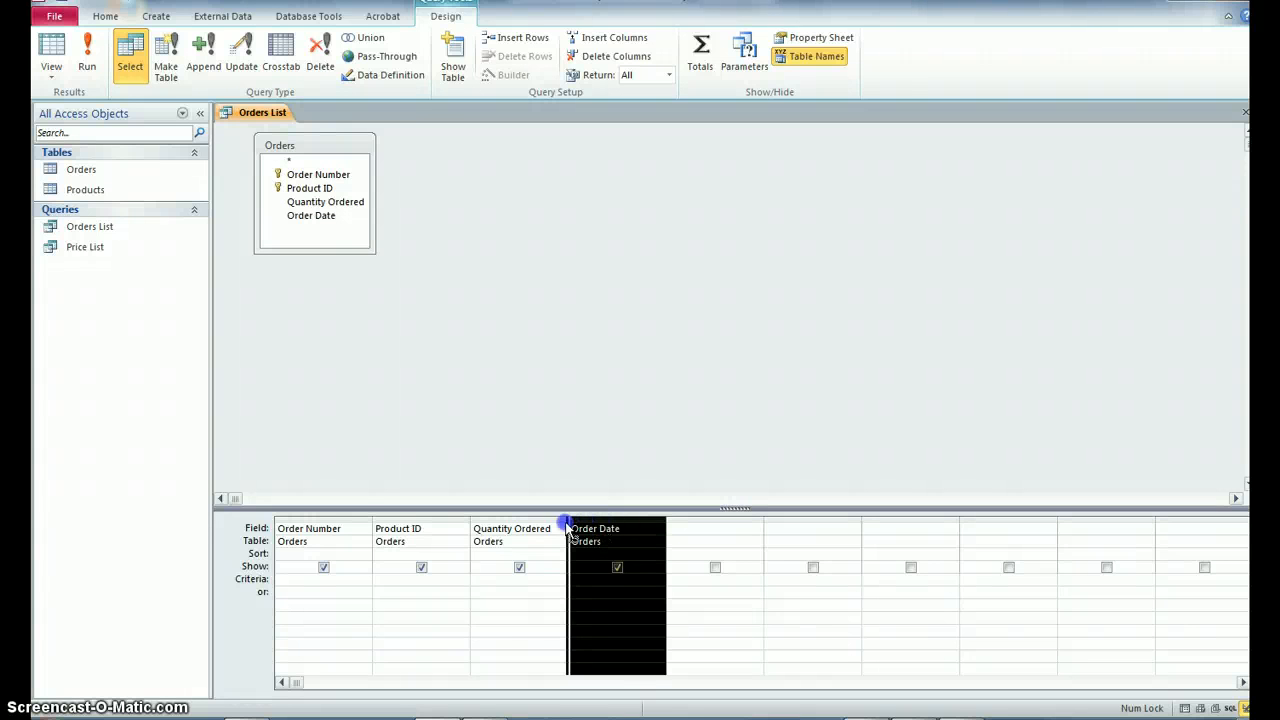
drag(566, 528, 550, 533)
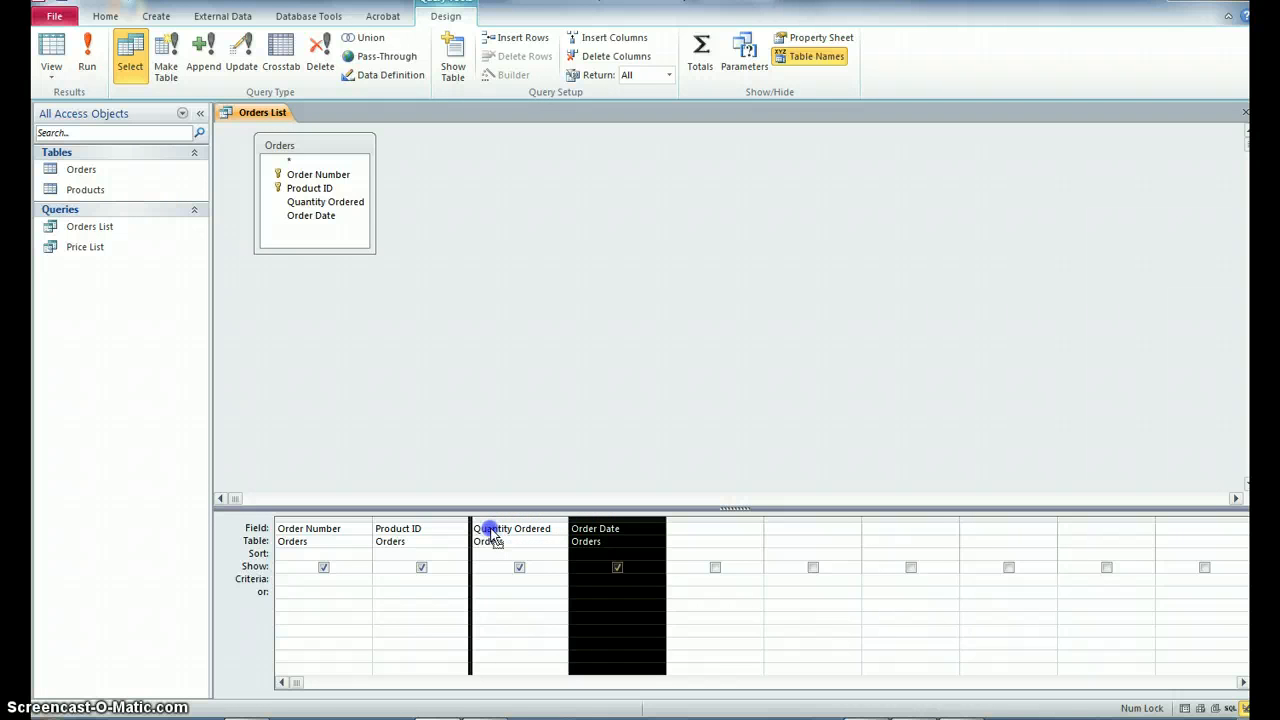
drag(490, 535, 490, 535)
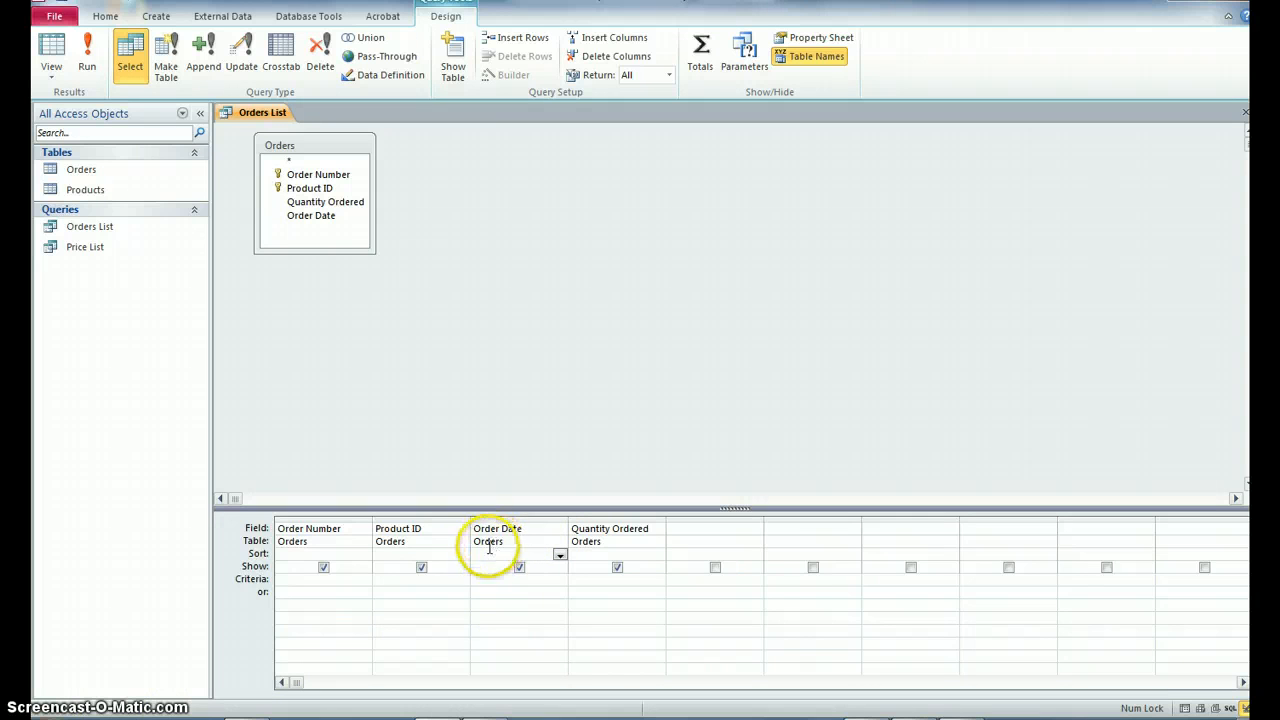
click(488, 553)
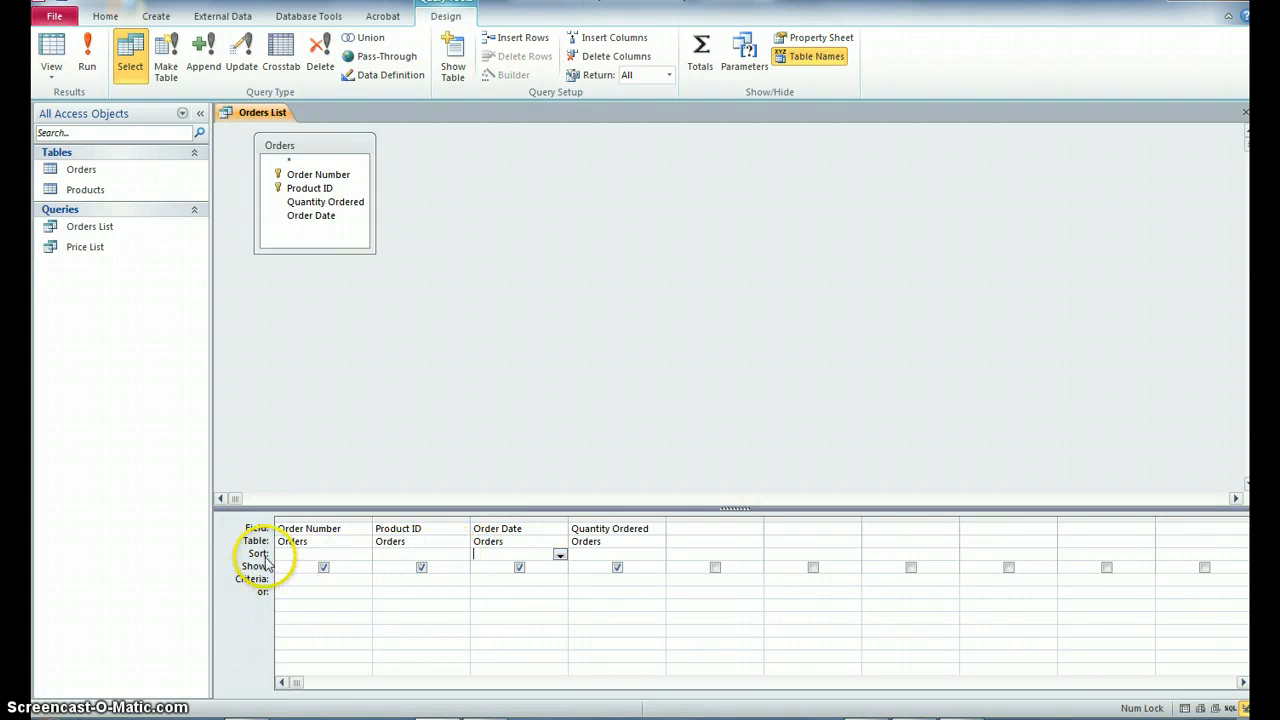
Sort the Orders List query by Order Date in descending order and run it.
click(560, 557)
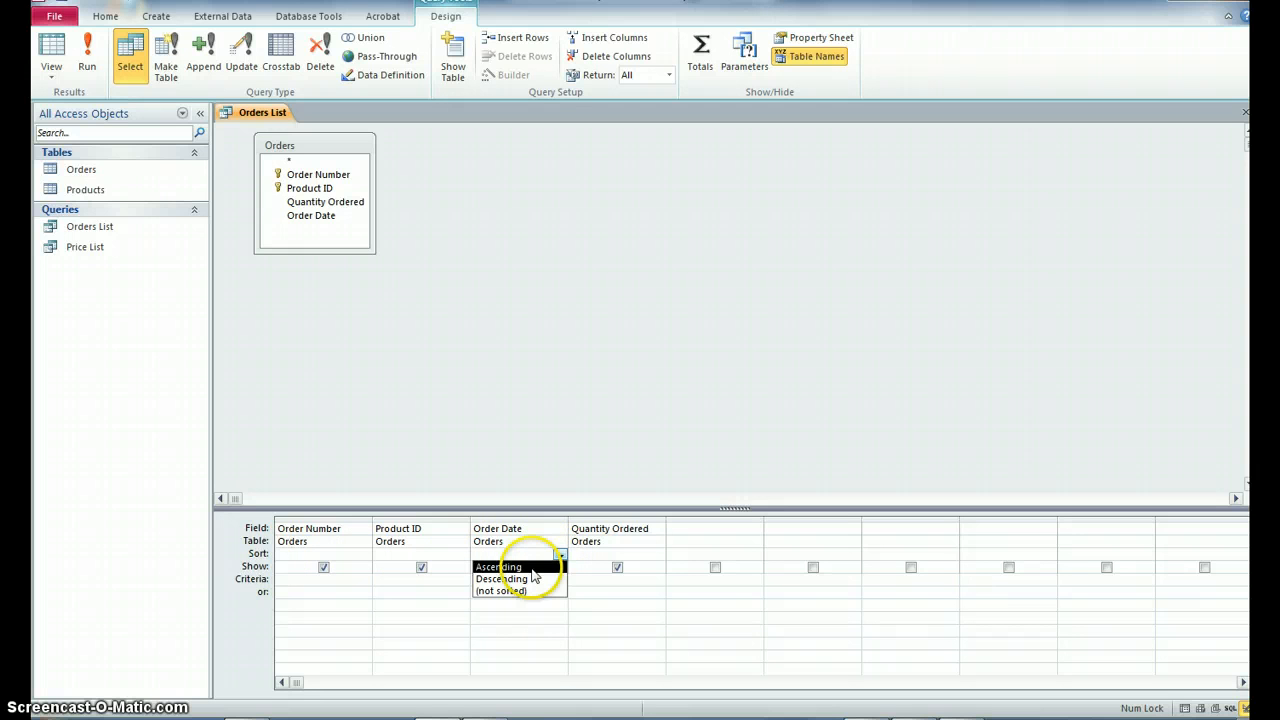
click(531, 568)
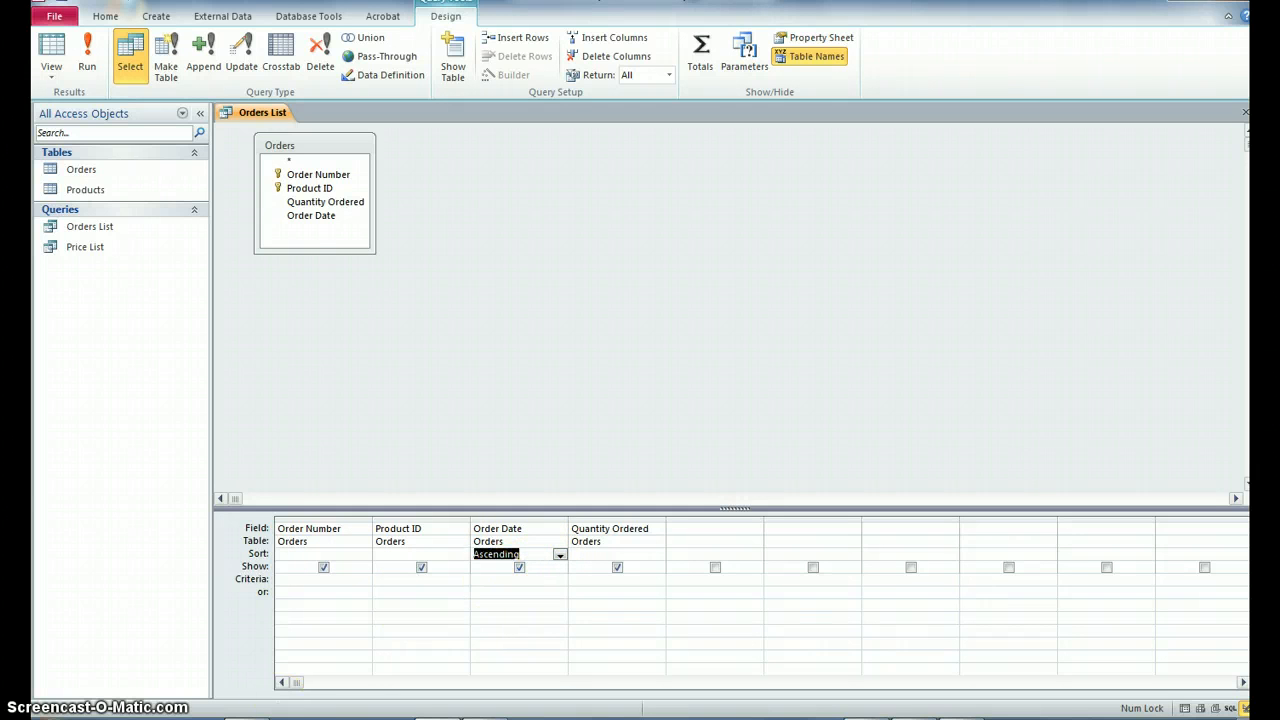
click(560, 557)
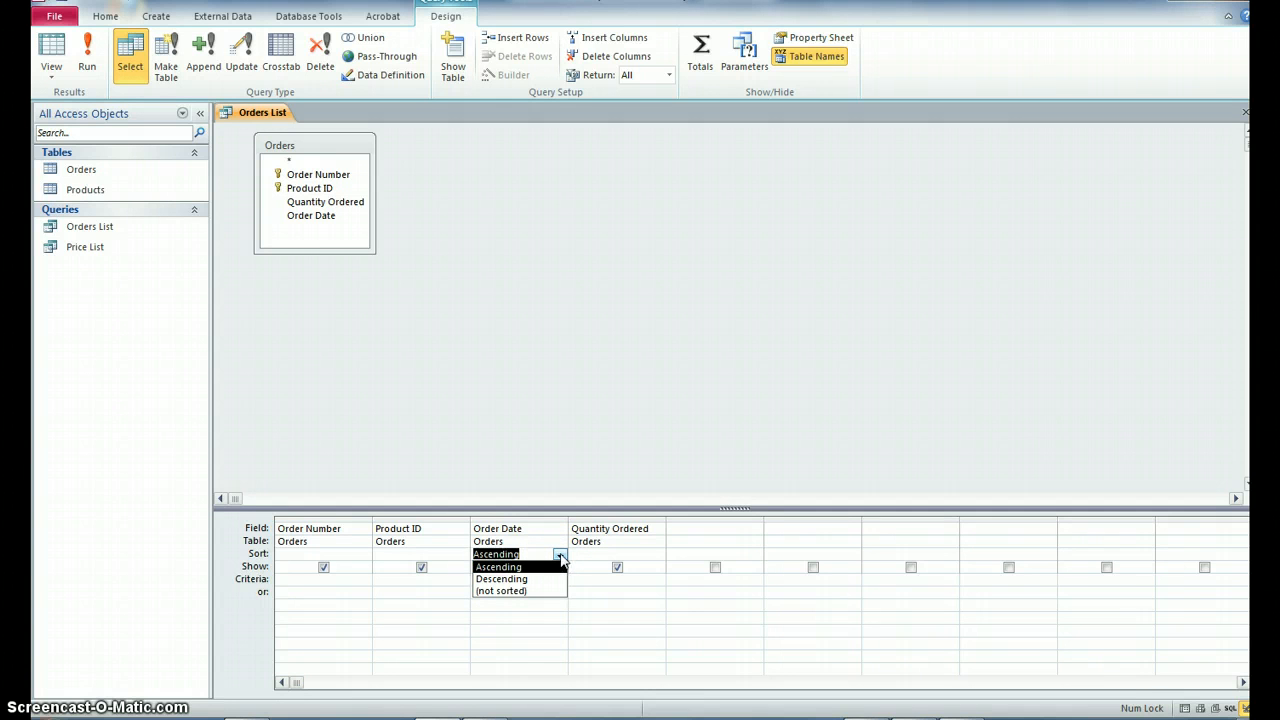
click(525, 579)
click(89, 72)
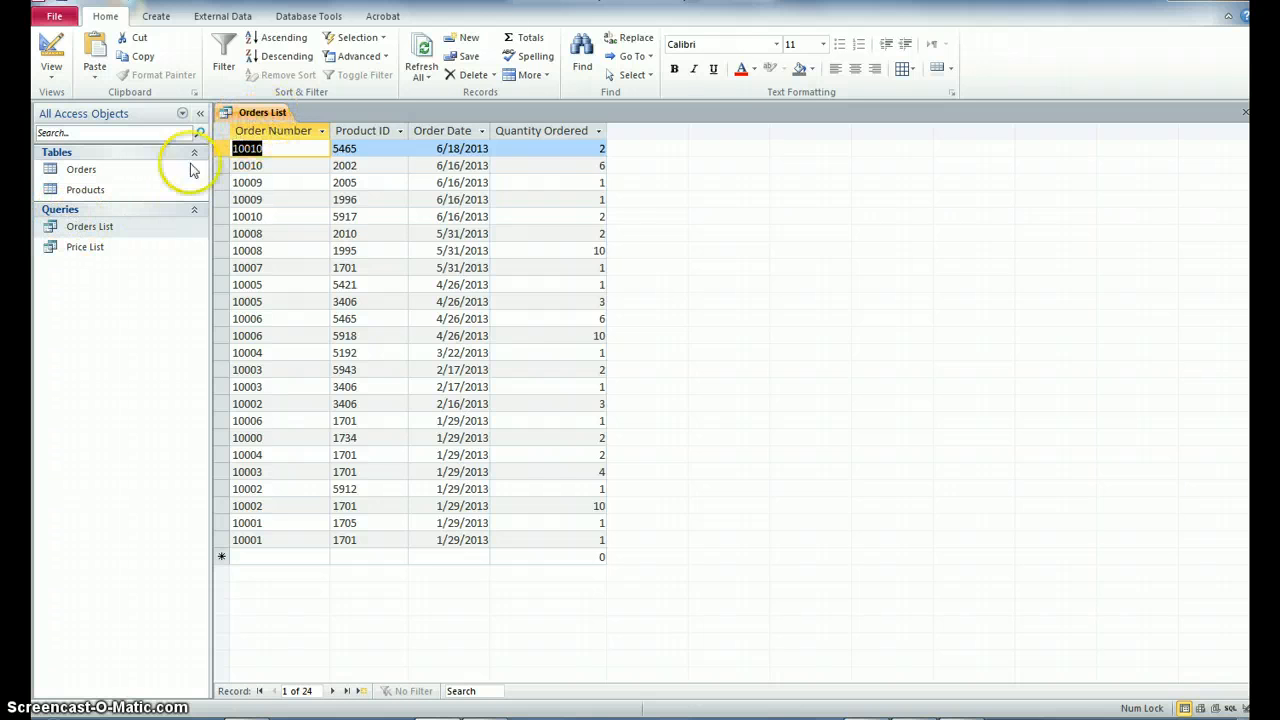
Move the Order Date column in front of Order Number in the Orders List design grid, and run the query.
right_click(97, 230)
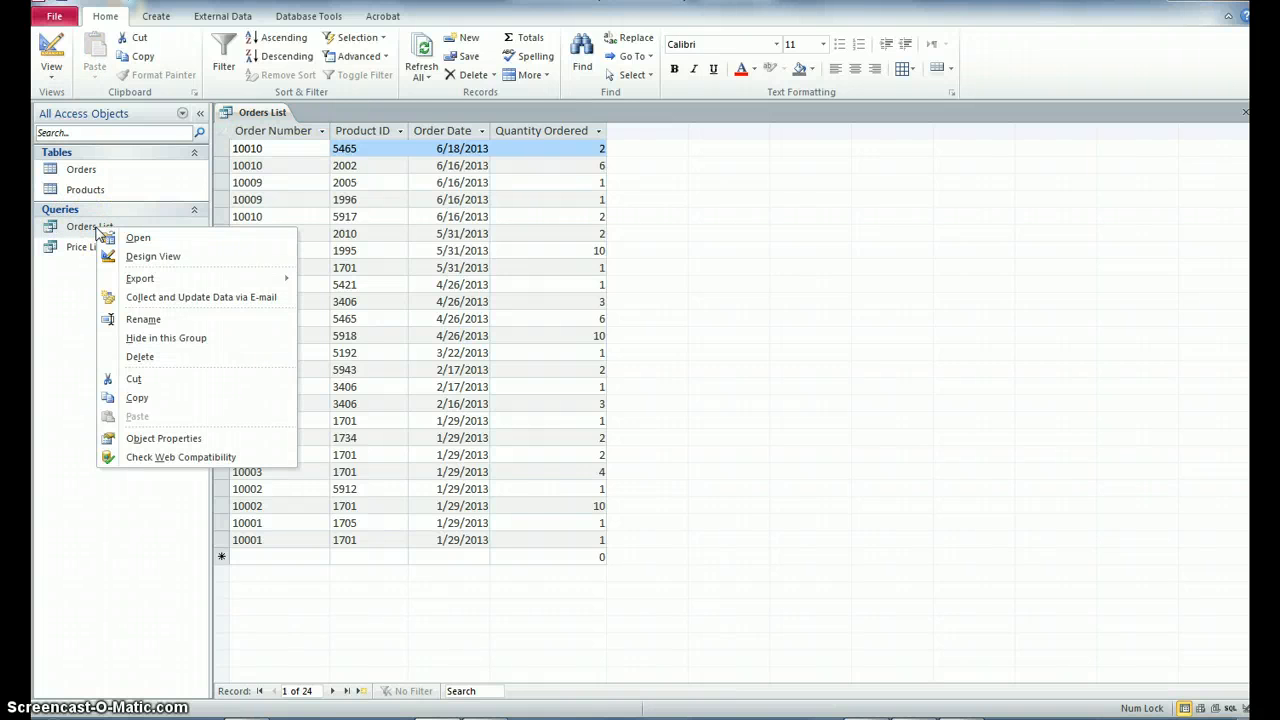
click(158, 257)
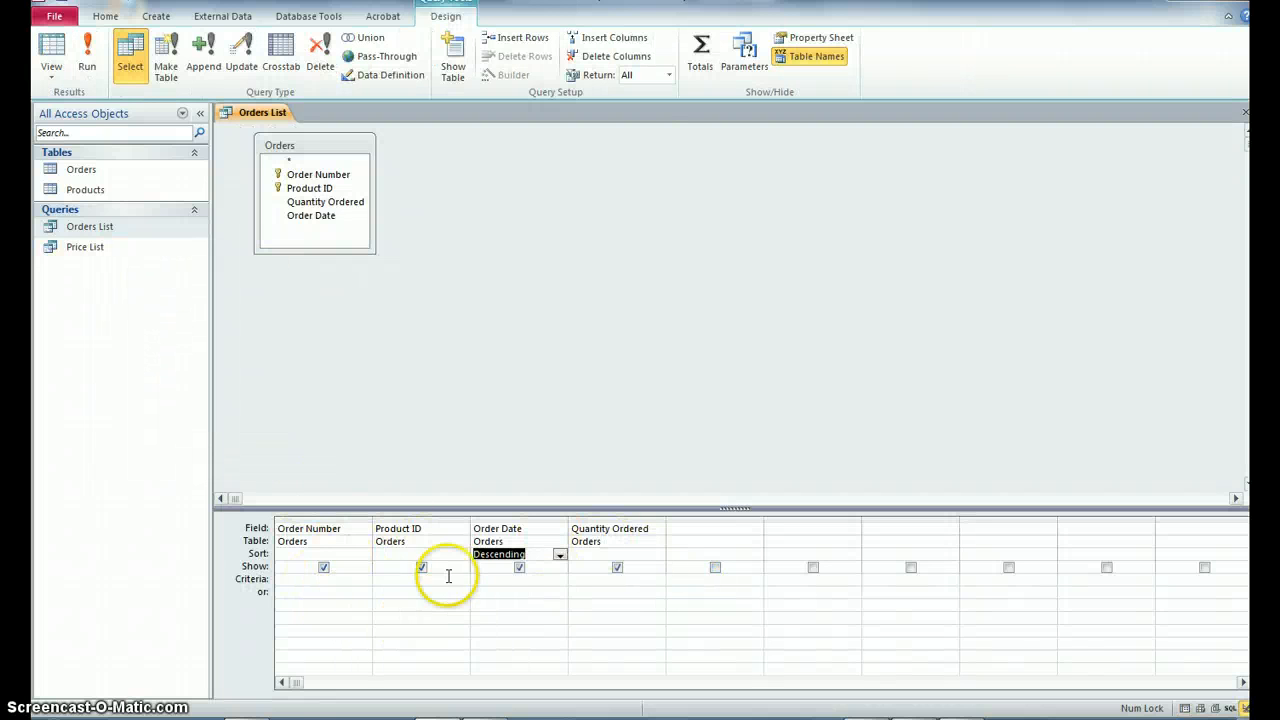
click(529, 517)
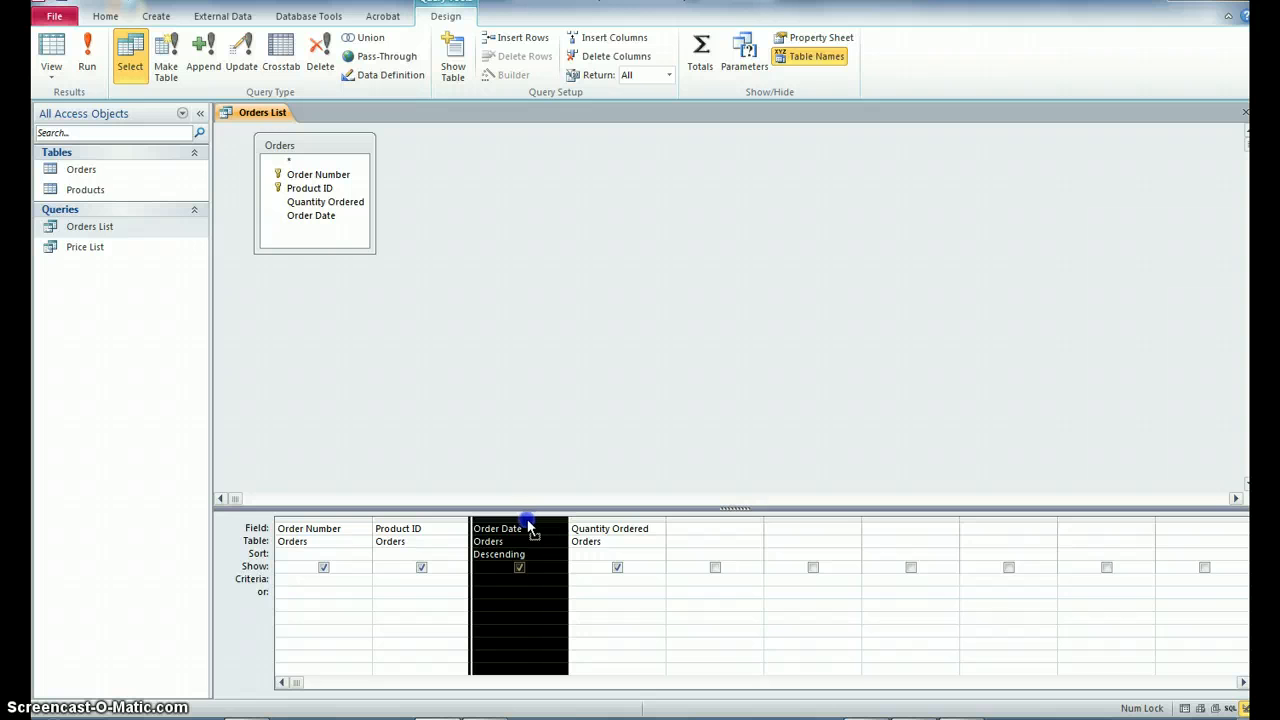
drag(480, 526, 281, 527)
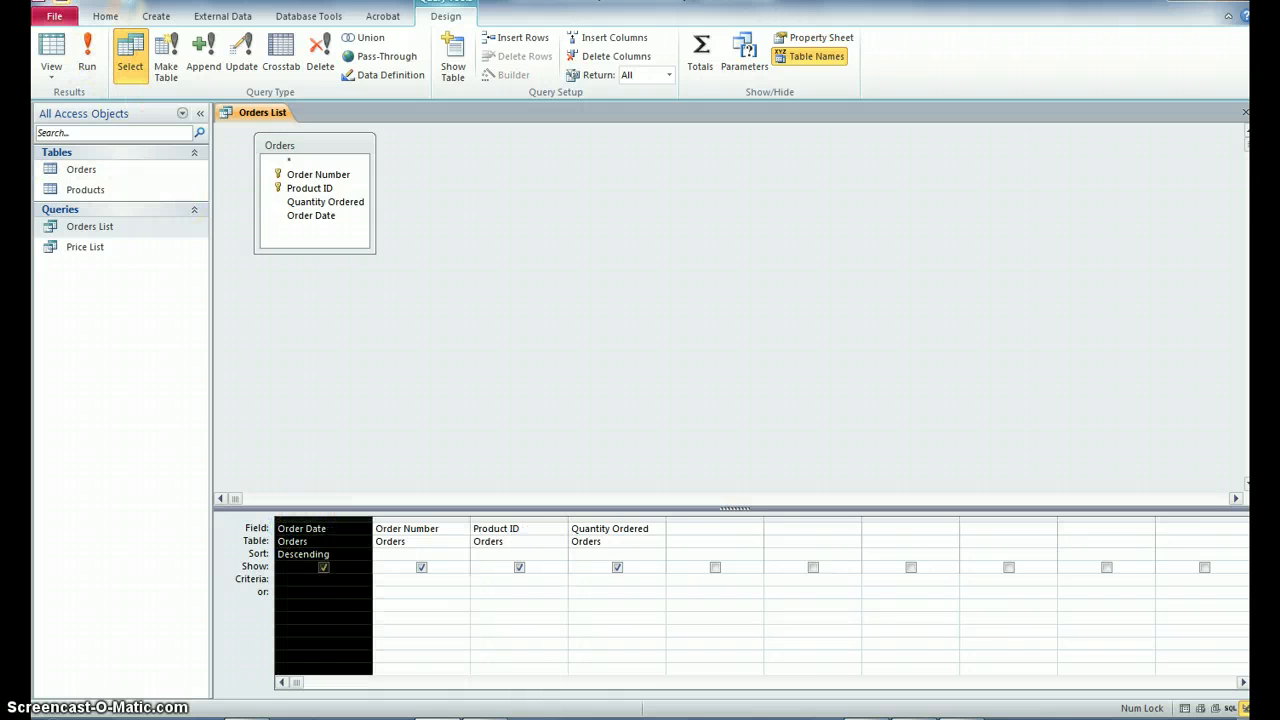
click(89, 60)
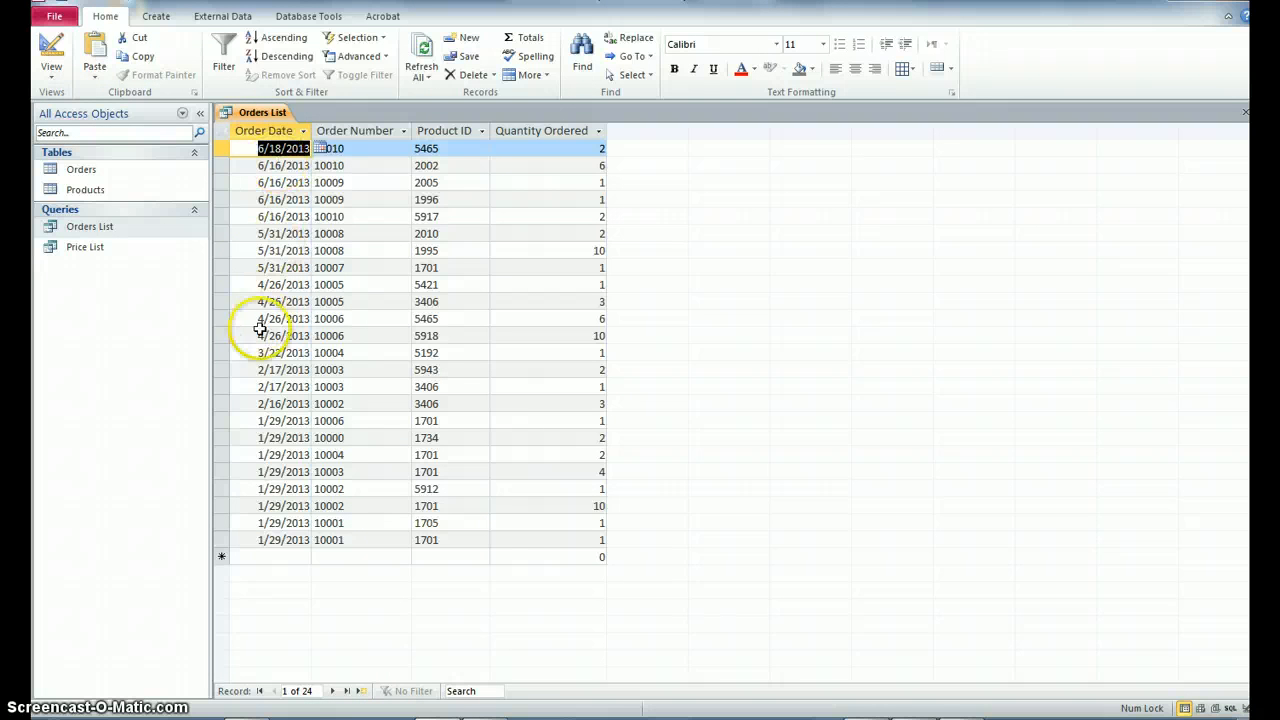
Return Orders List to design view, and examine the records for product 1701 in the Orders table.
click(52, 52)
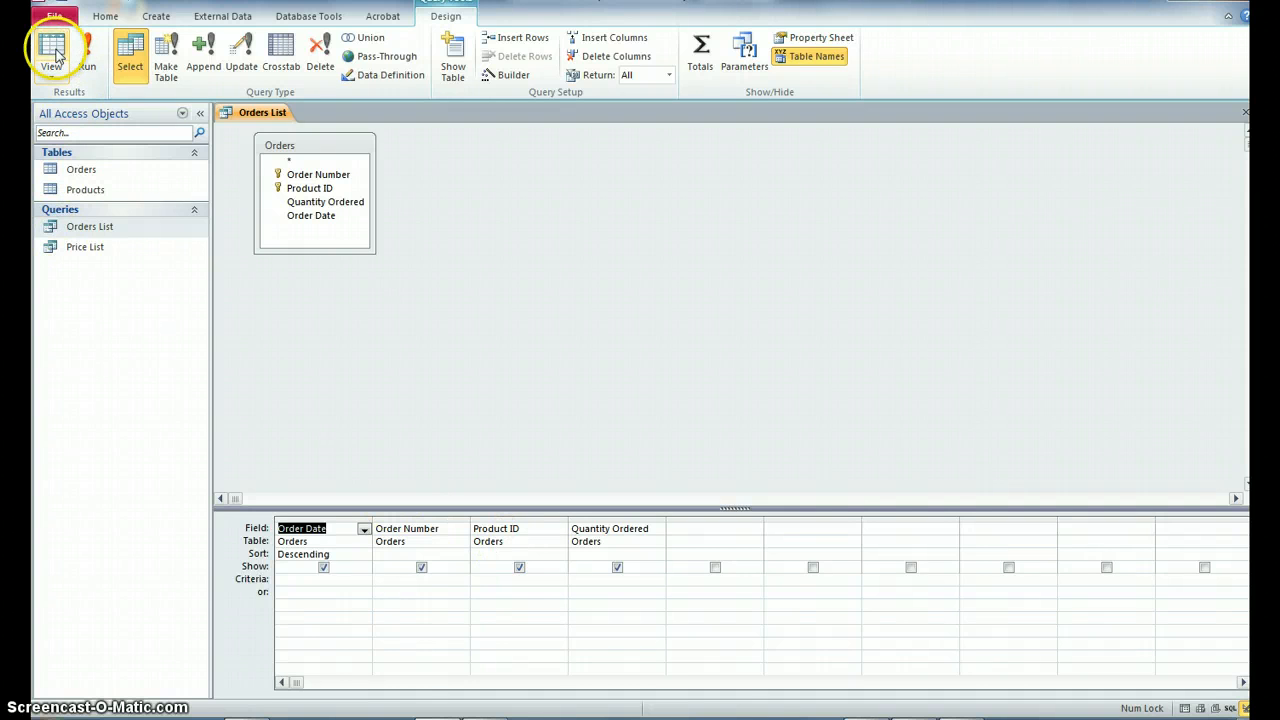
right_click(80, 228)
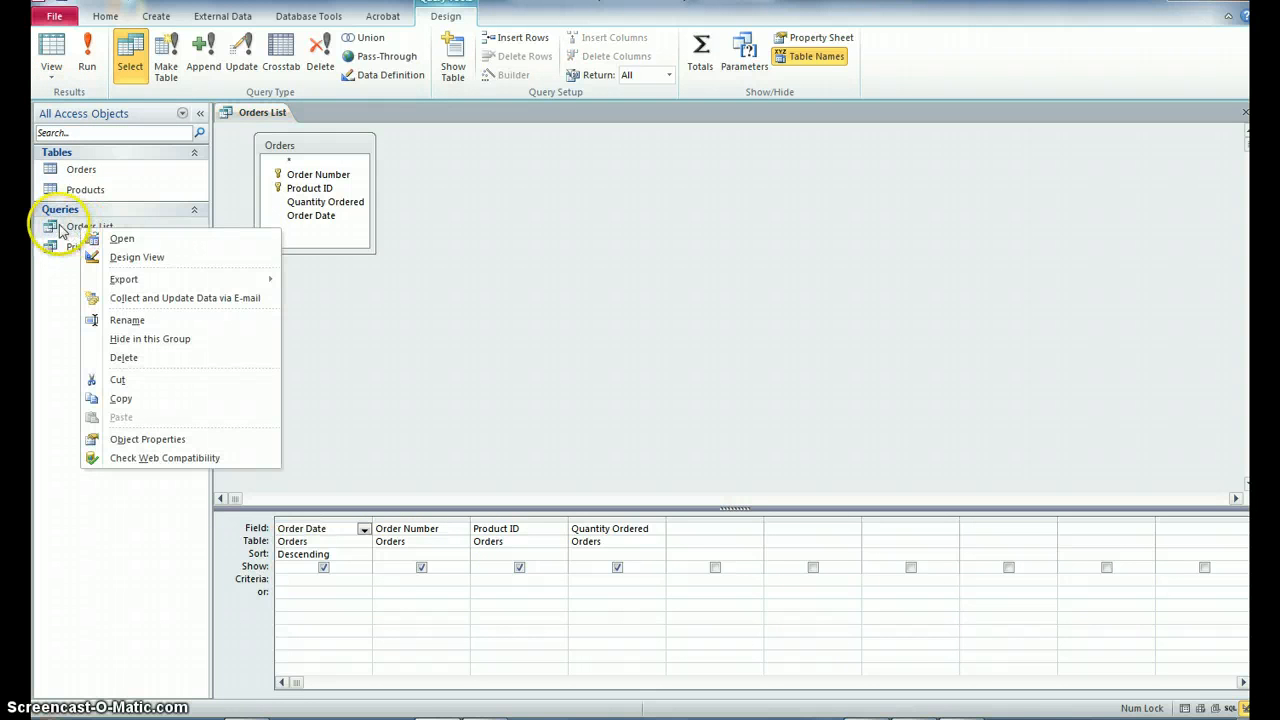
click(130, 257)
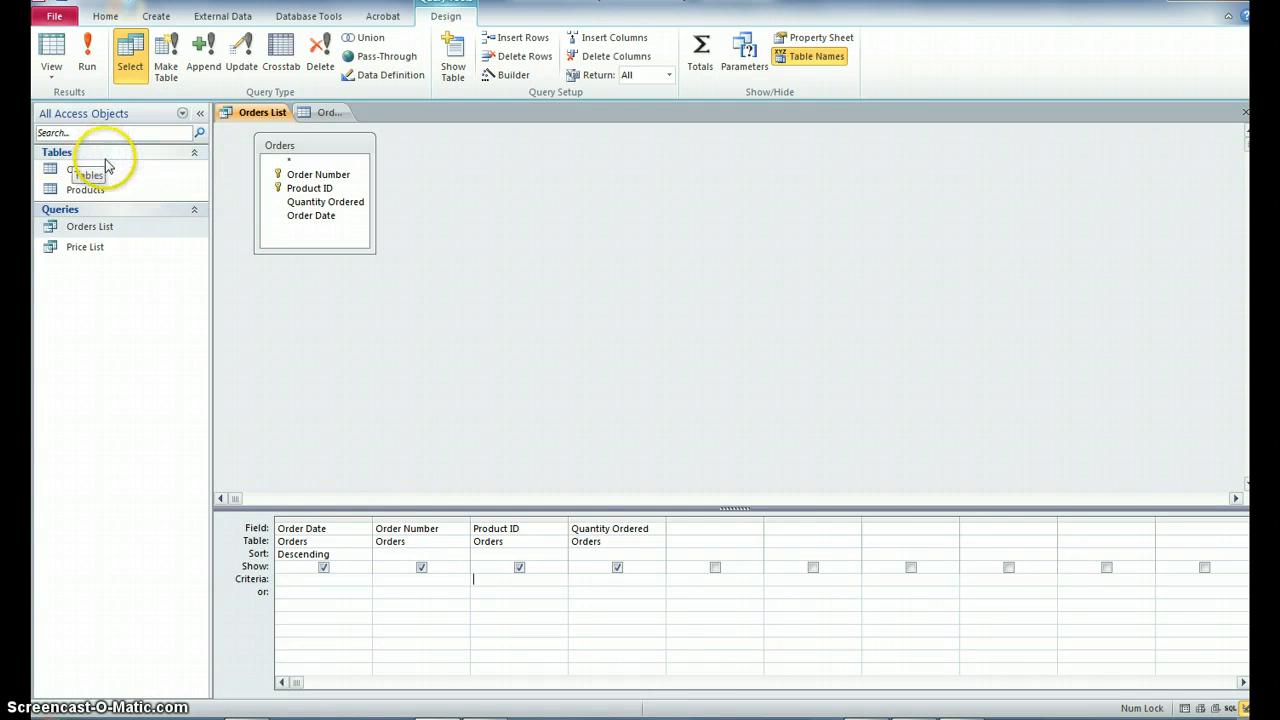
double_click(90, 172)
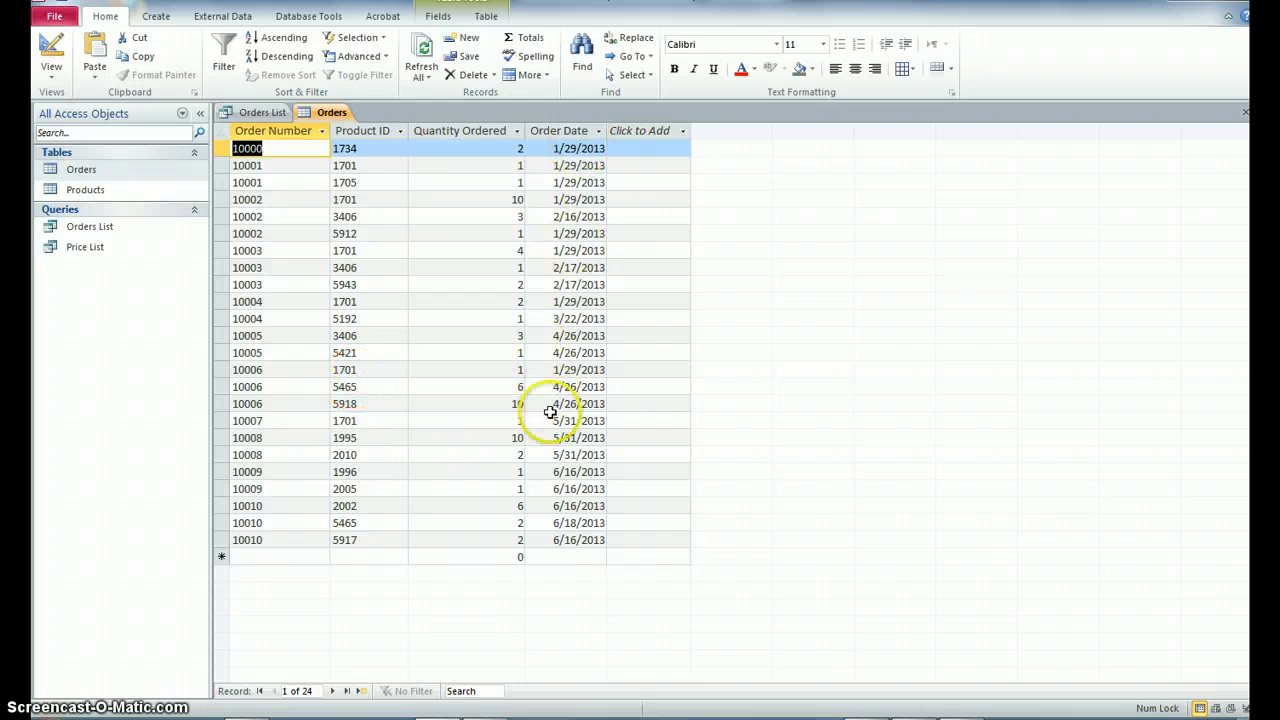
click(349, 165)
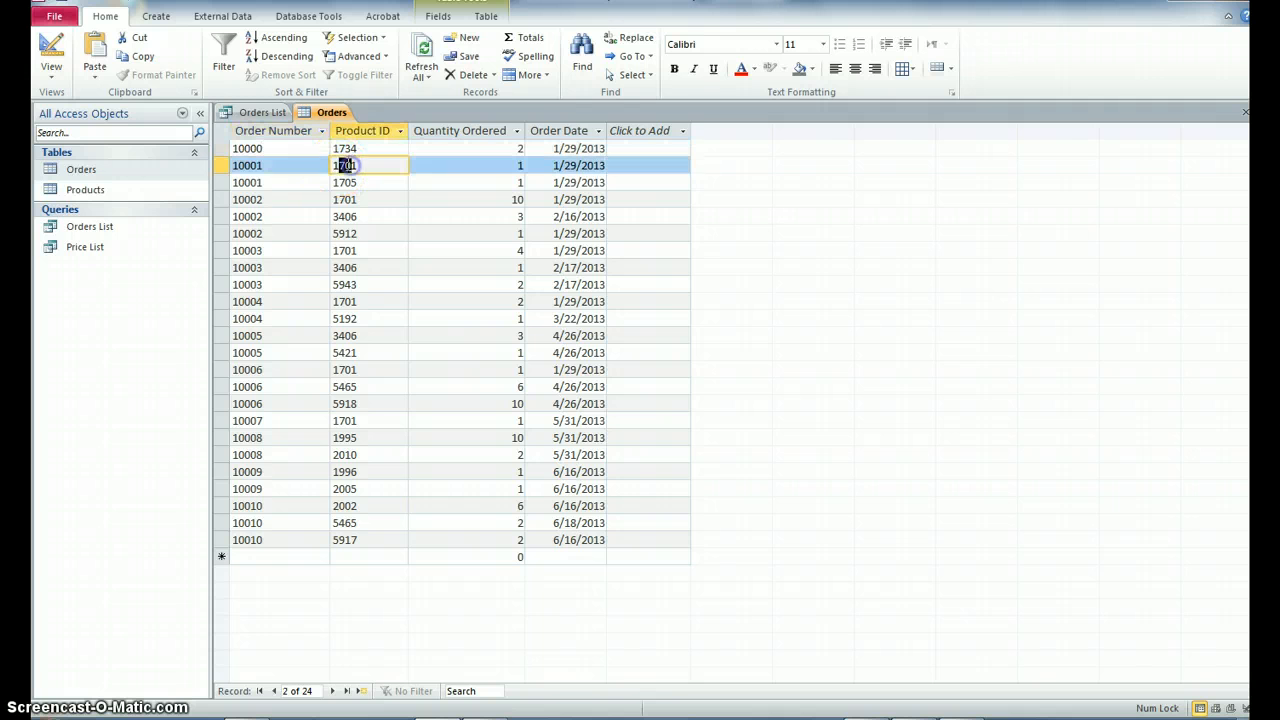
drag(344, 168, 360, 165)
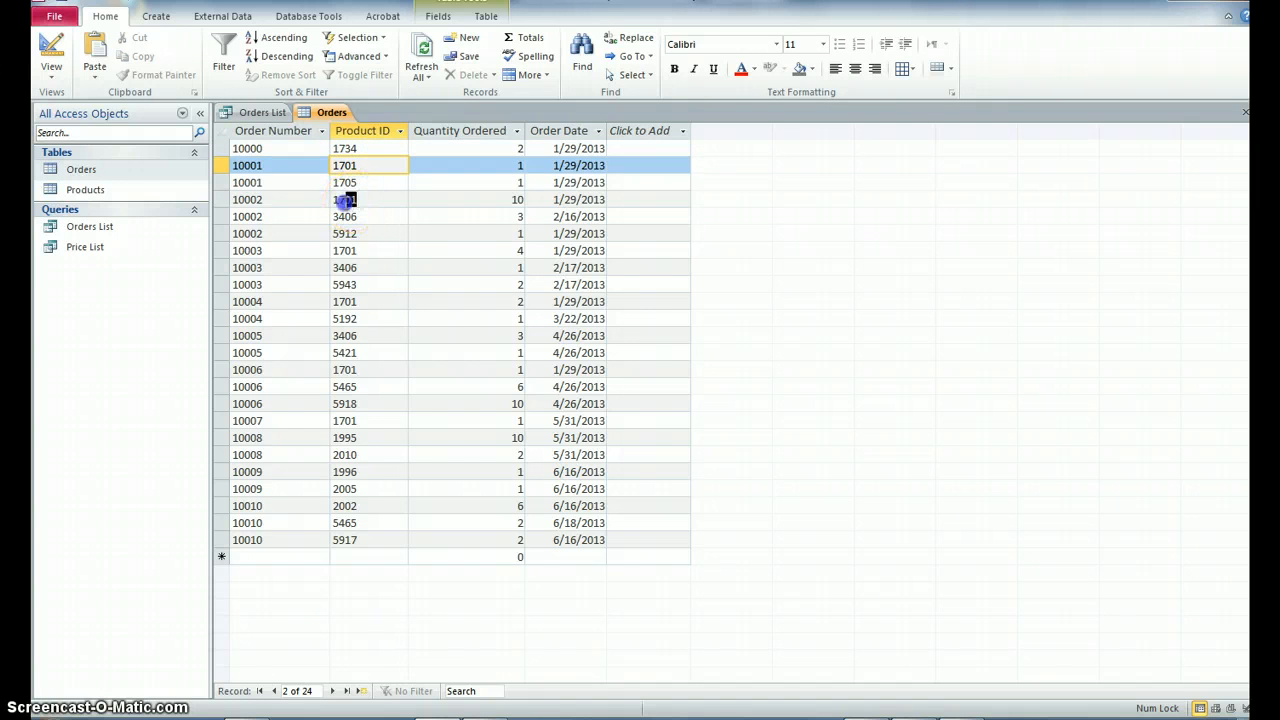
click(333, 200)
click(343, 252)
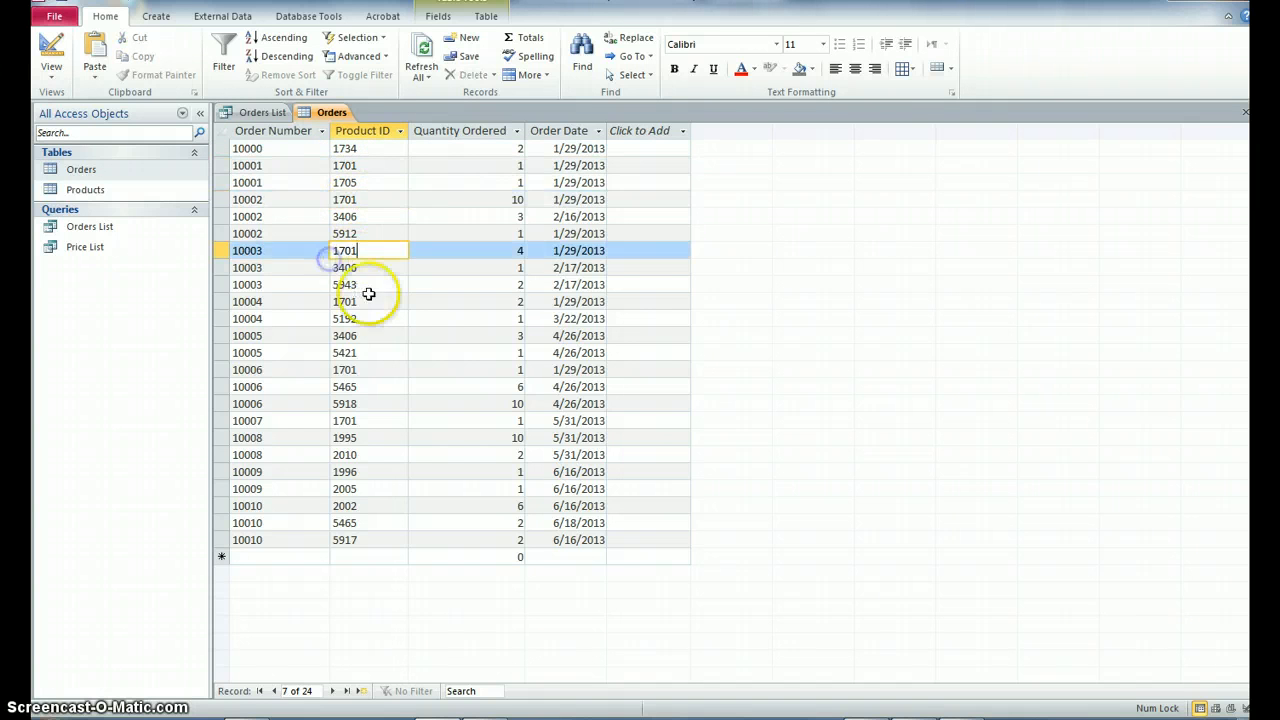
click(326, 307)
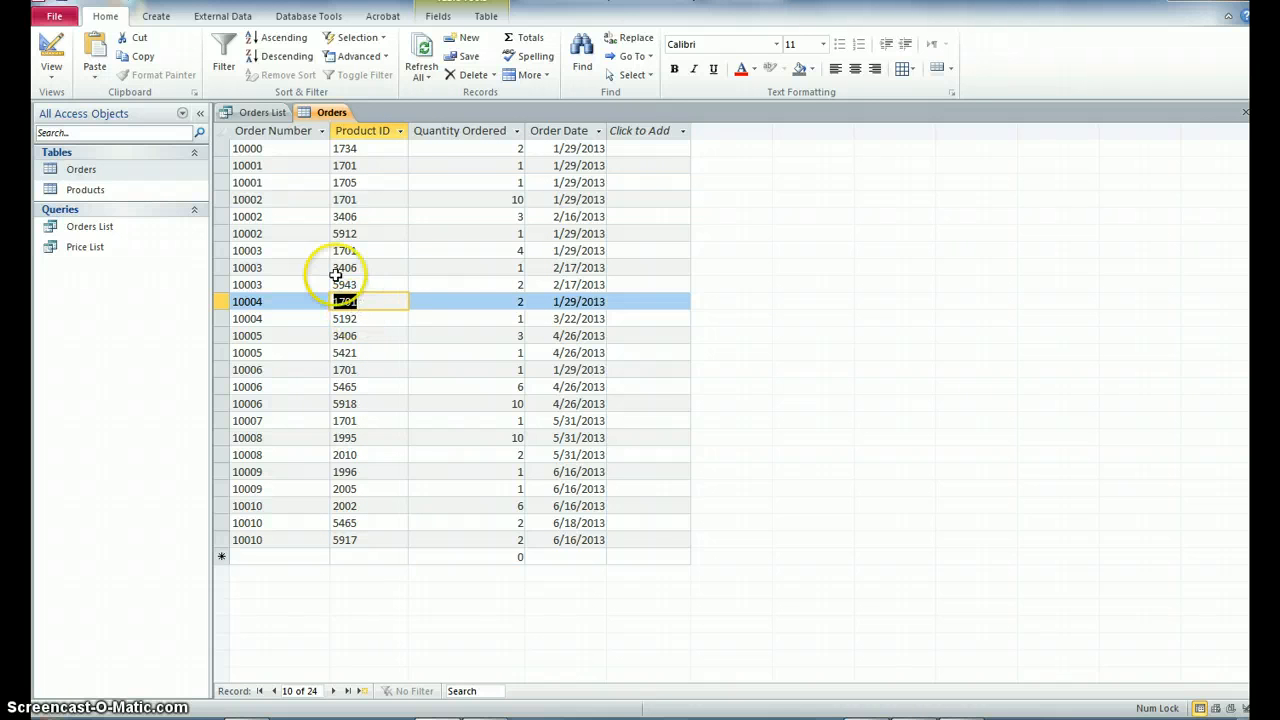
Return to the Orders List query in design view and set the Product ID criteria to 1701.
click(89, 230)
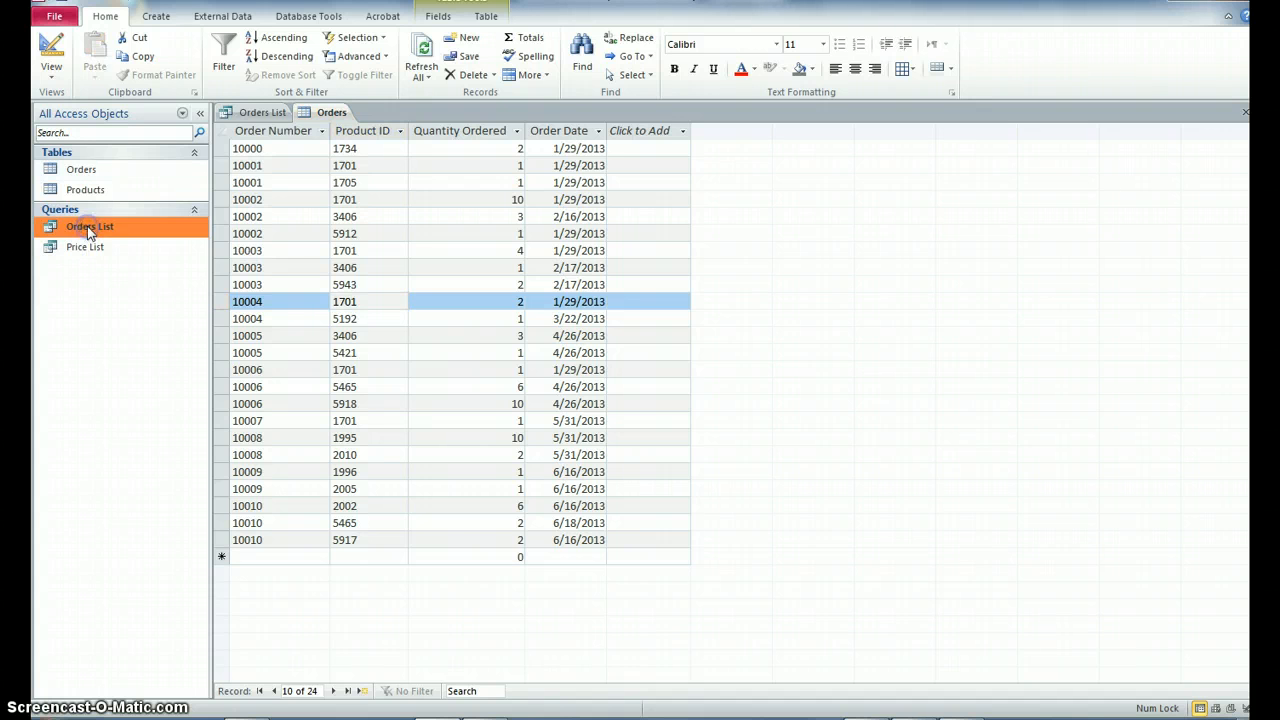
click(52, 50)
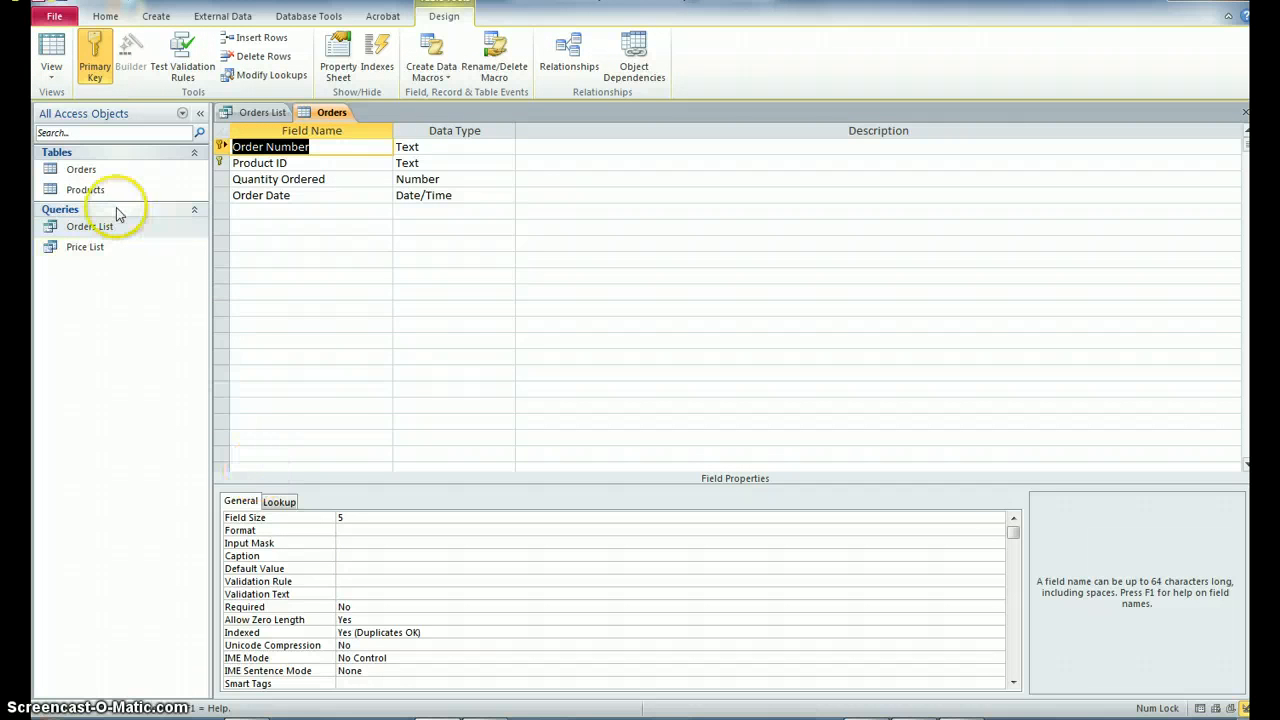
click(95, 230)
right_click(95, 230)
click(120, 255)
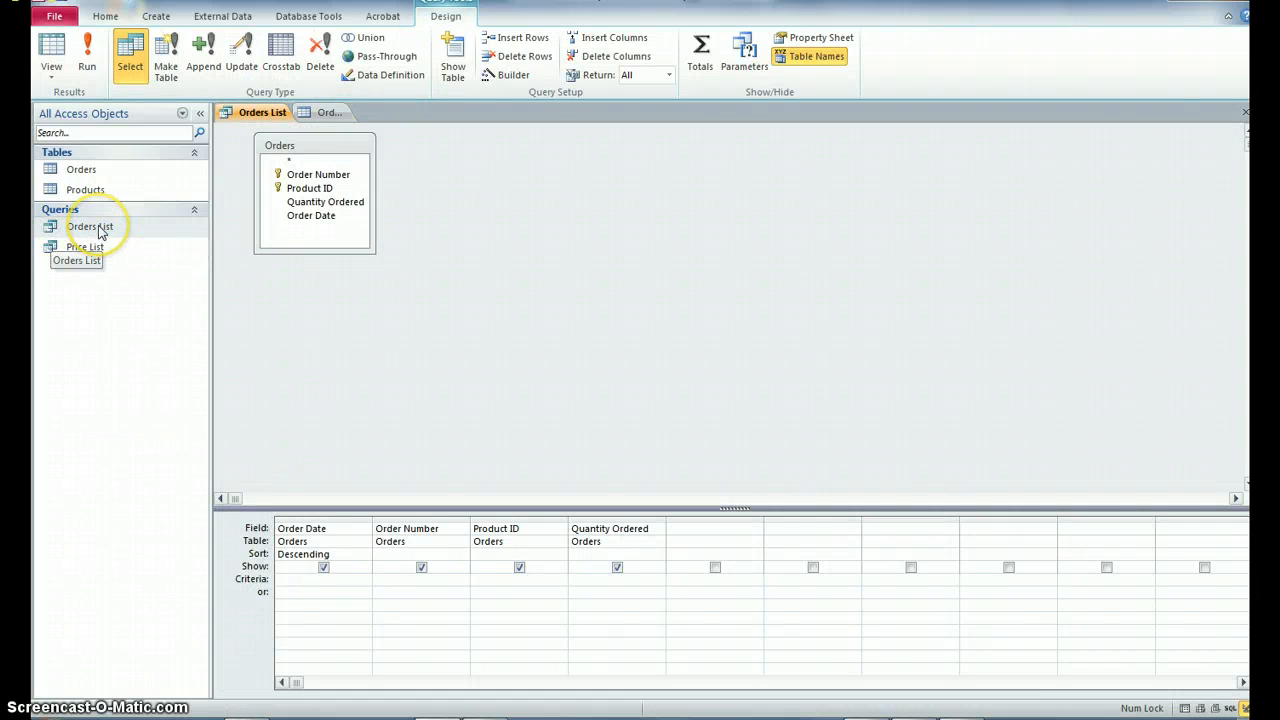
click(98, 230)
right_click(98, 230)
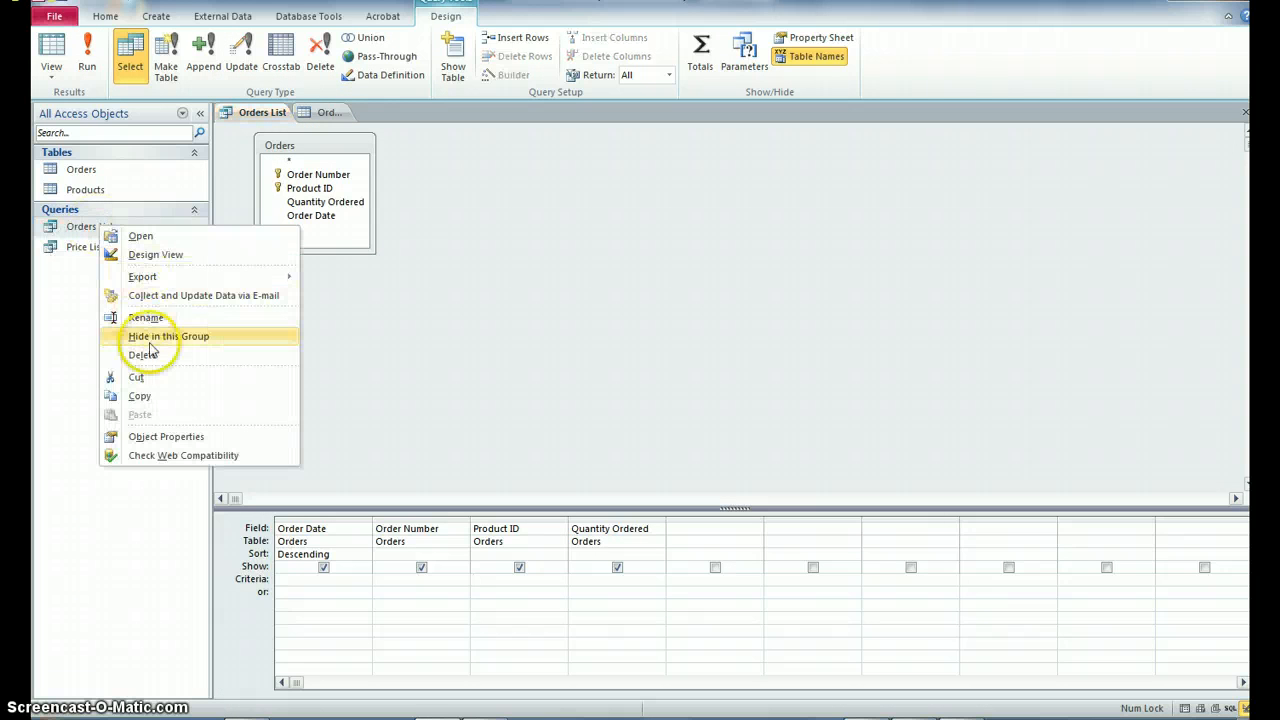
click(145, 255)
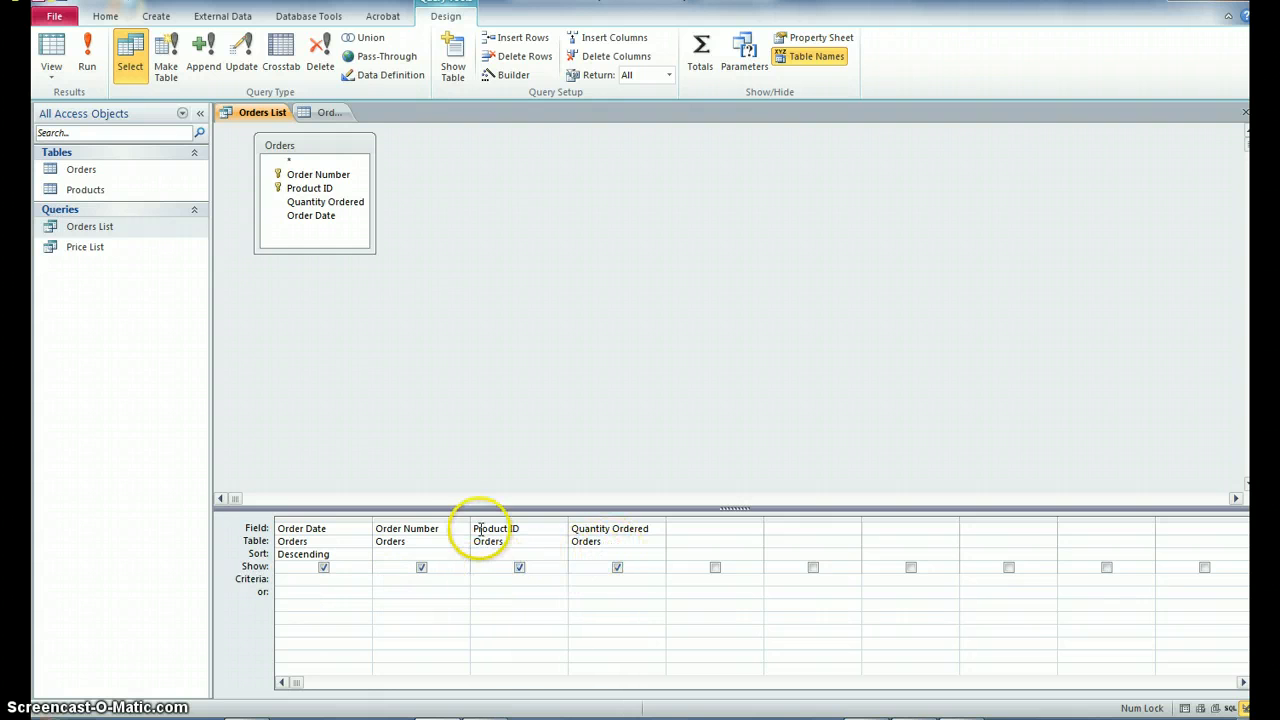
click(515, 579)
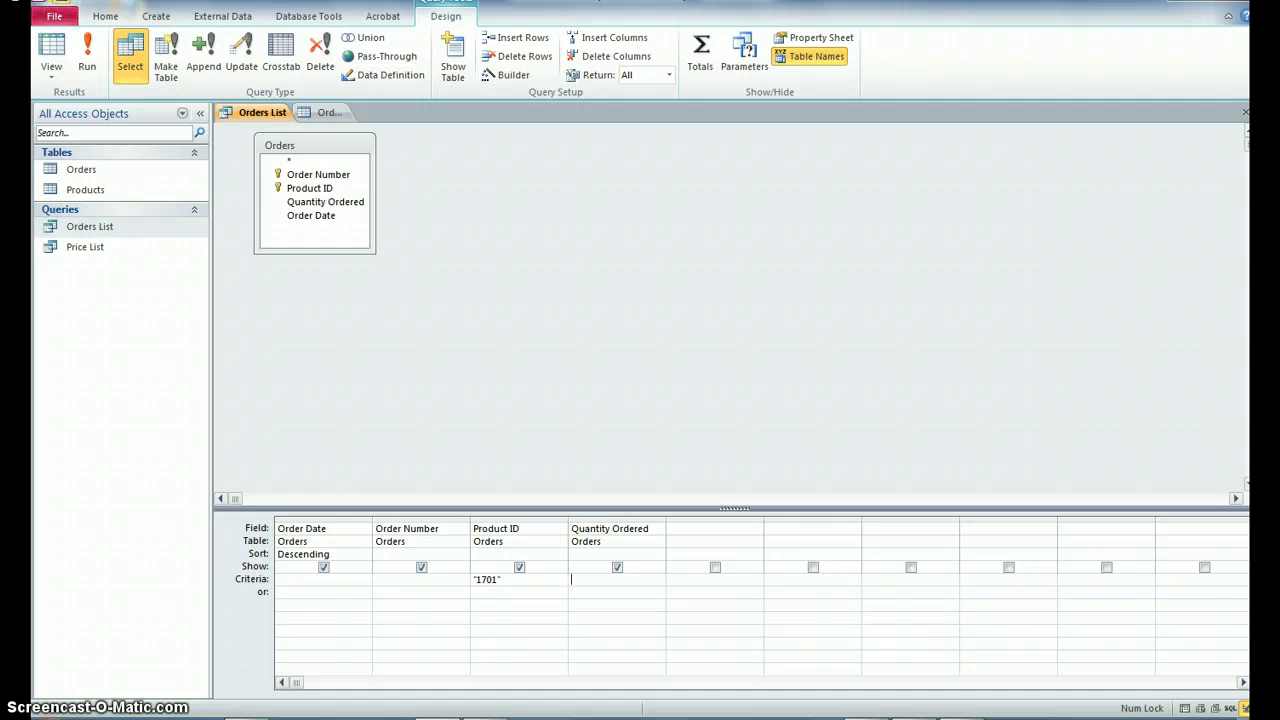
Try to run the Orders List query, and close the open Orders table.
click(88, 58)
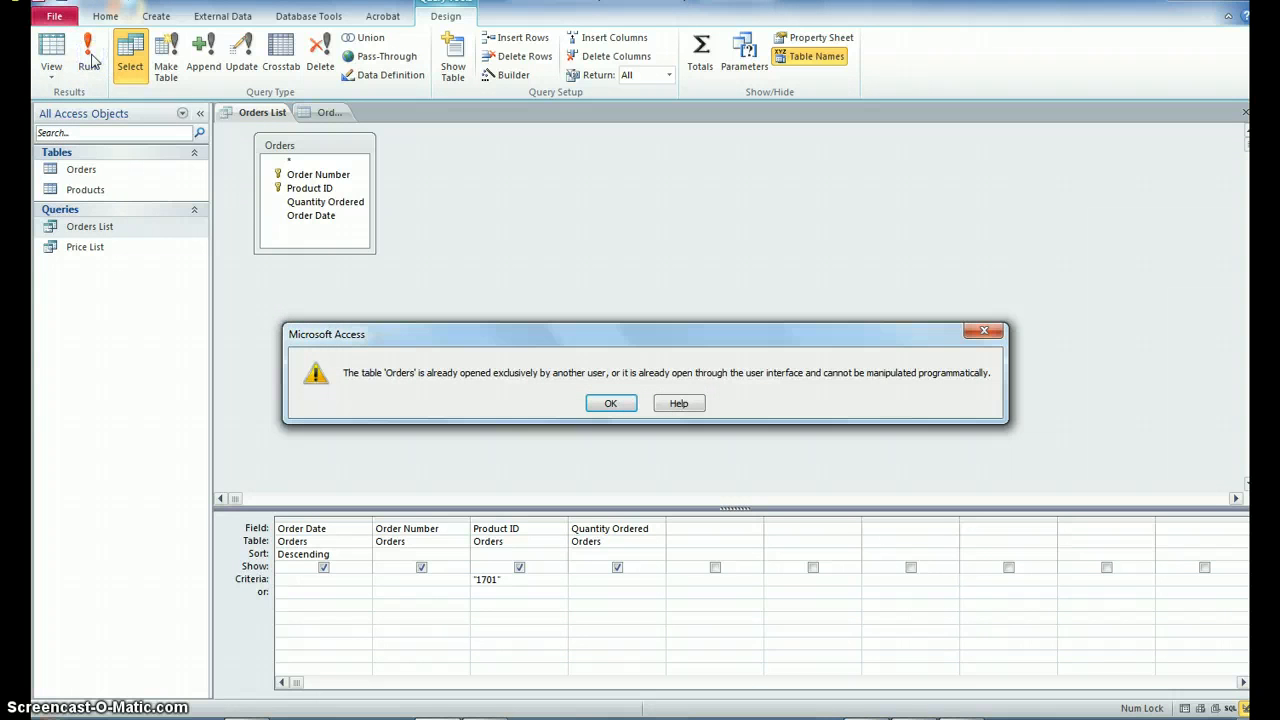
click(598, 402)
click(322, 113)
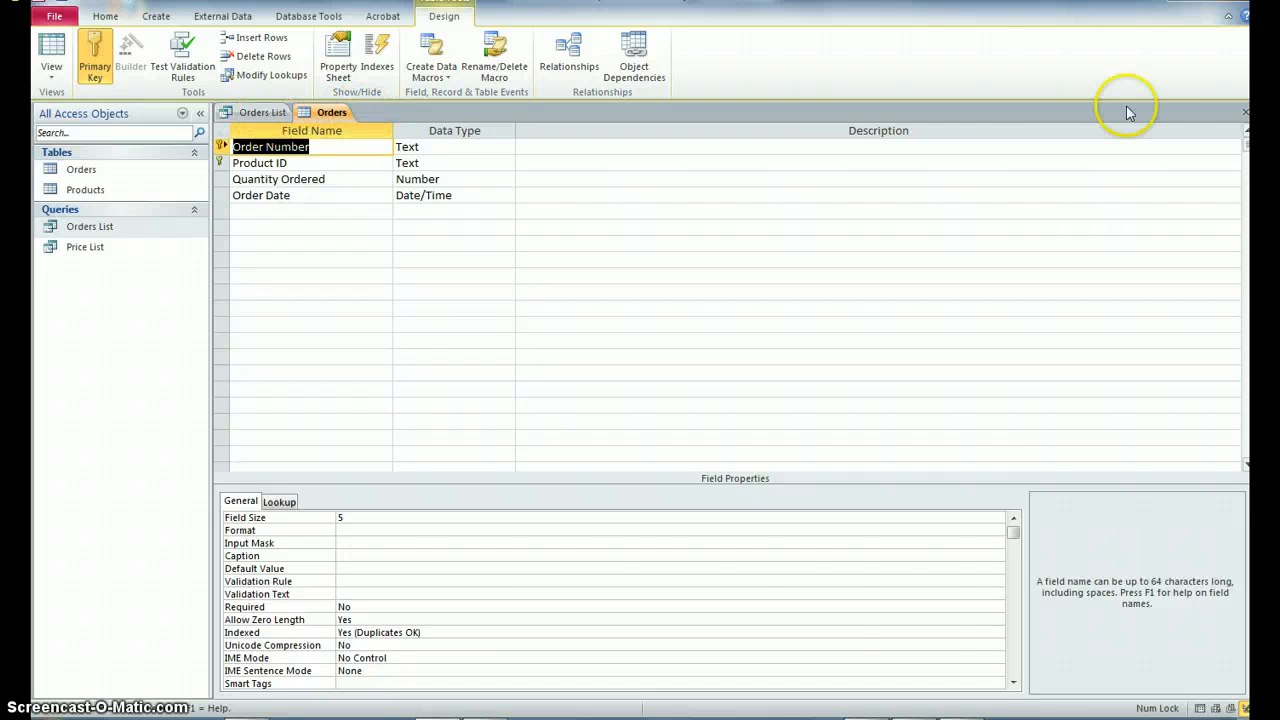
click(1246, 114)
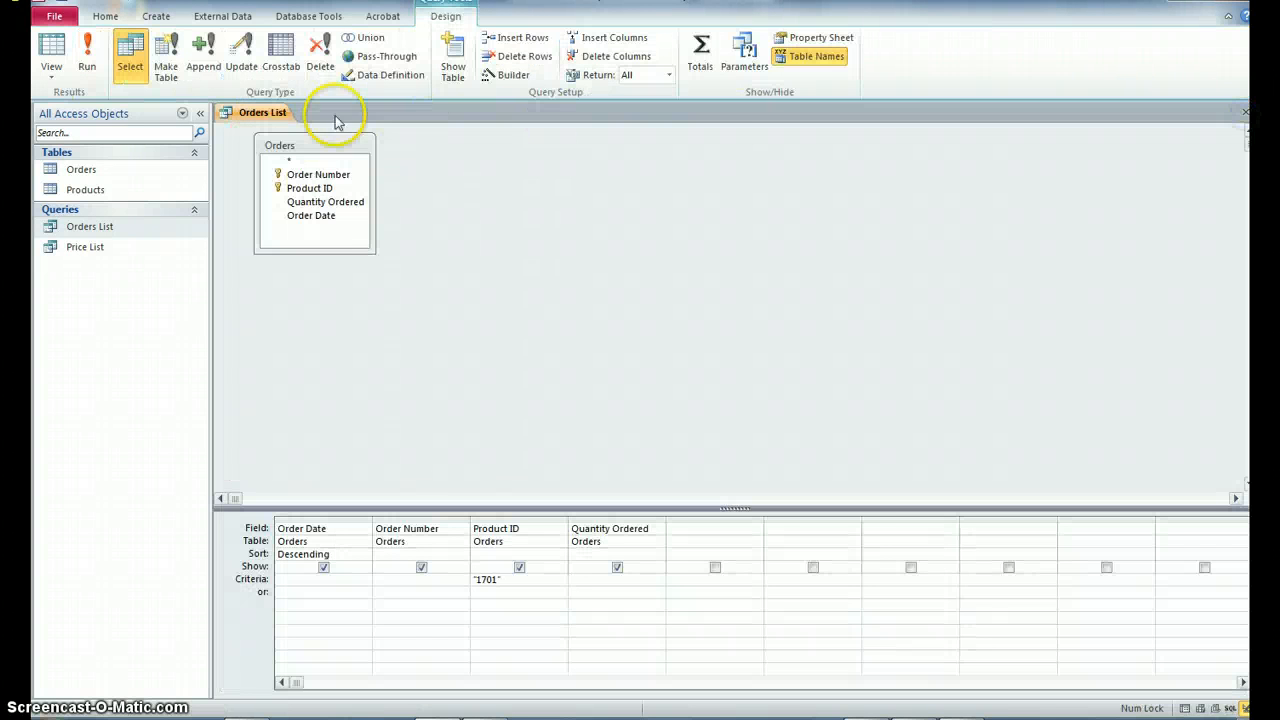
Run the Orders List query filtered by Product ID, and close it.
click(509, 581)
click(48, 70)
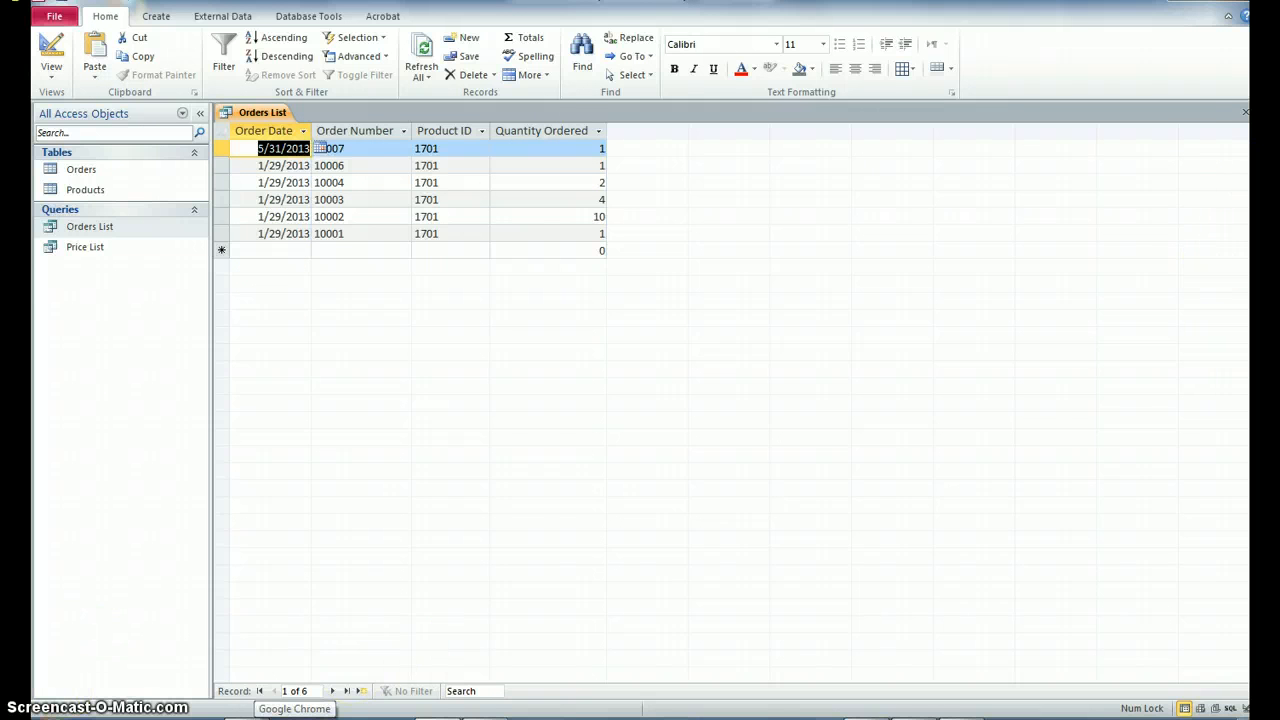
click(1245, 113)
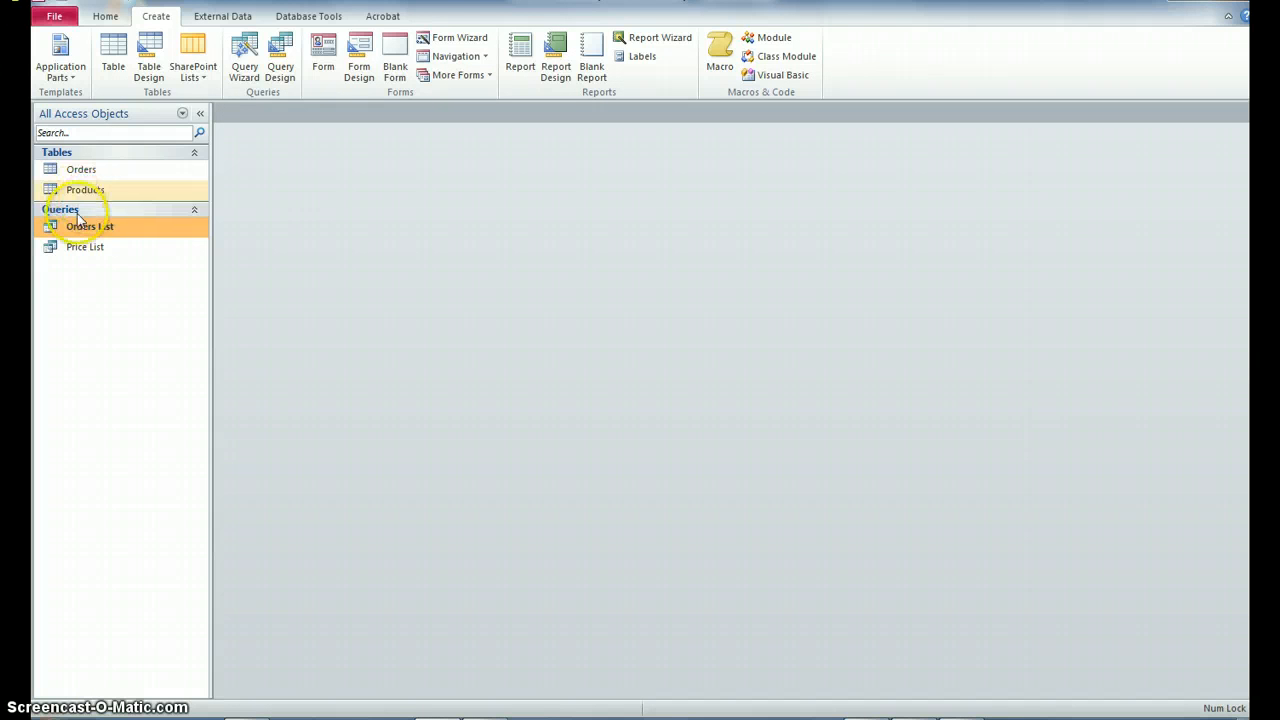